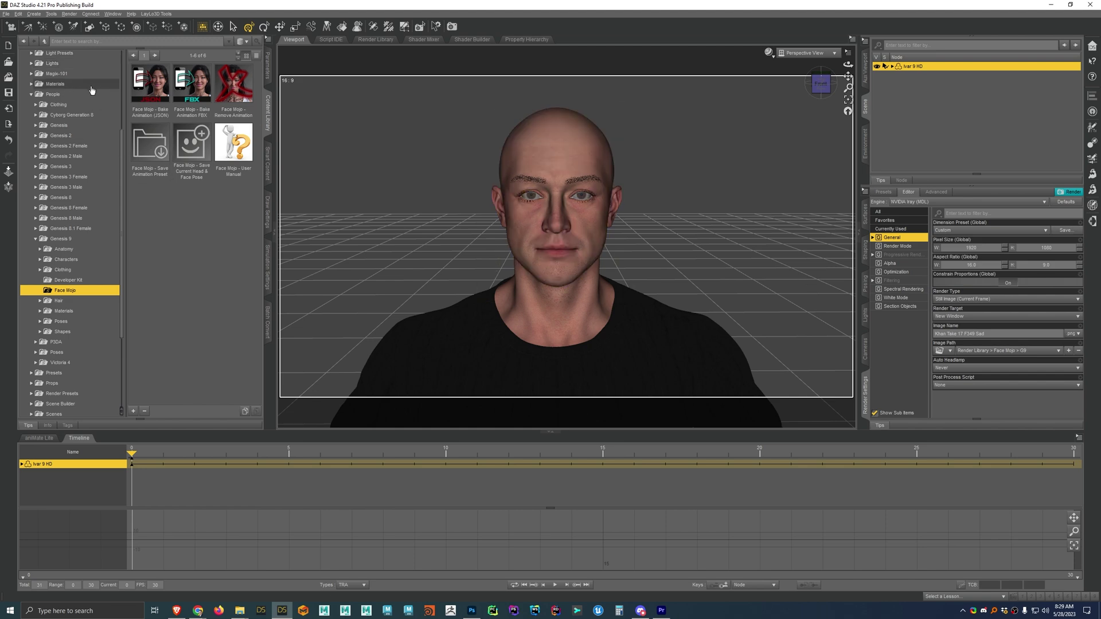
Step: Open the Face Mojo folder under People > Genesis 9 in the Content Library
scroll(86, 126, "up", 5)
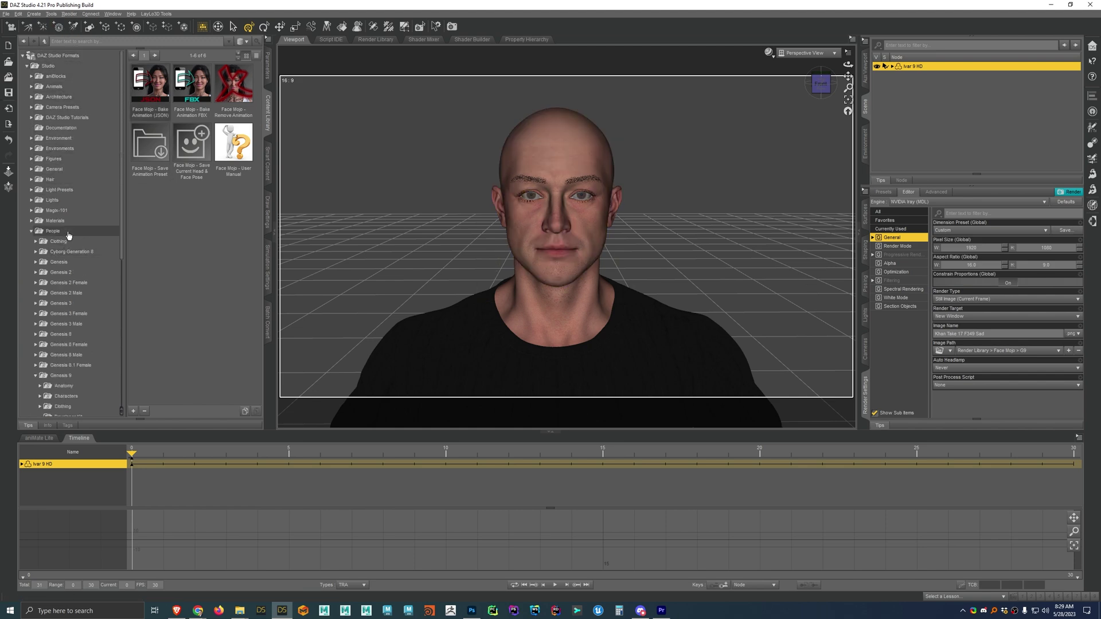
scroll(74, 241, "down", 2)
left_click(64, 367)
scroll(80, 339, "down", 2)
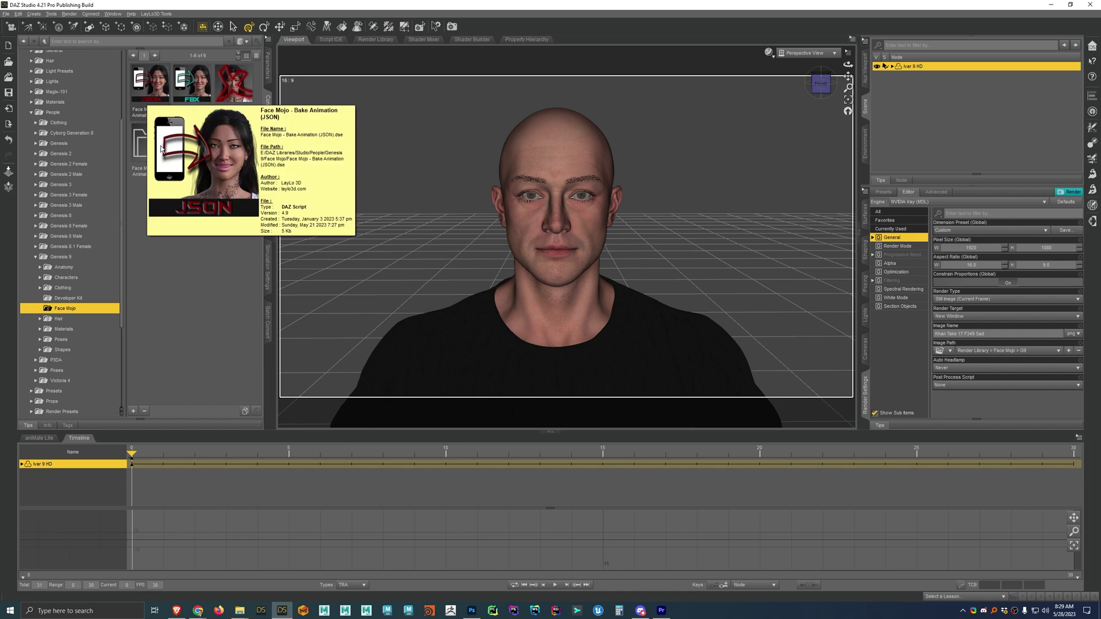
Step: Run Face Mojo - Bake Animation (JSON) and load the Take 17 .json take file
double_click(153, 90)
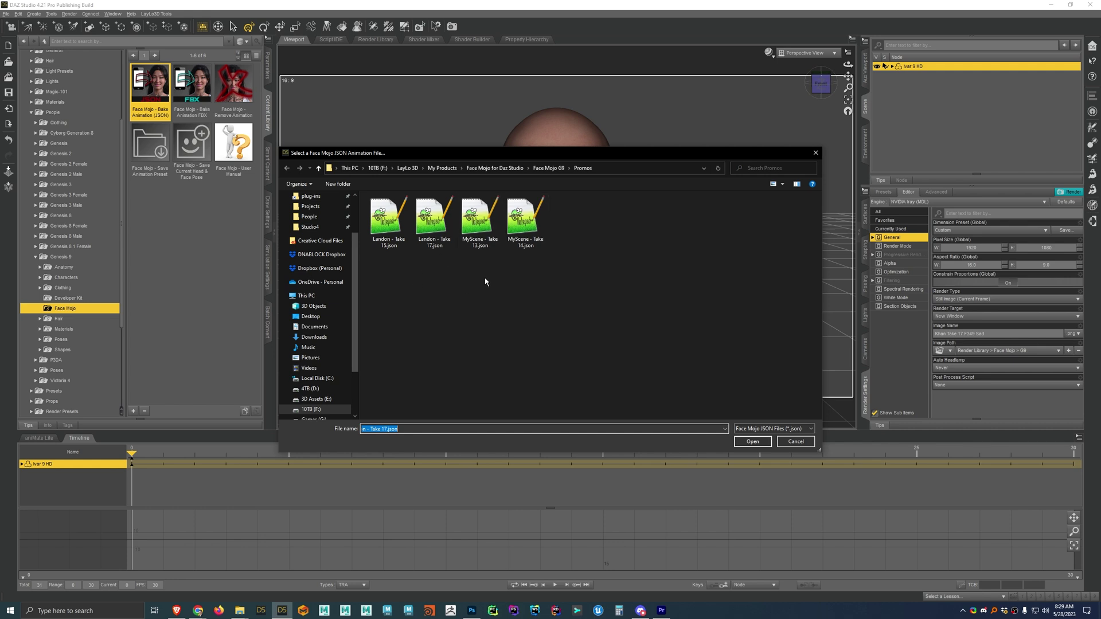
left_click(434, 221)
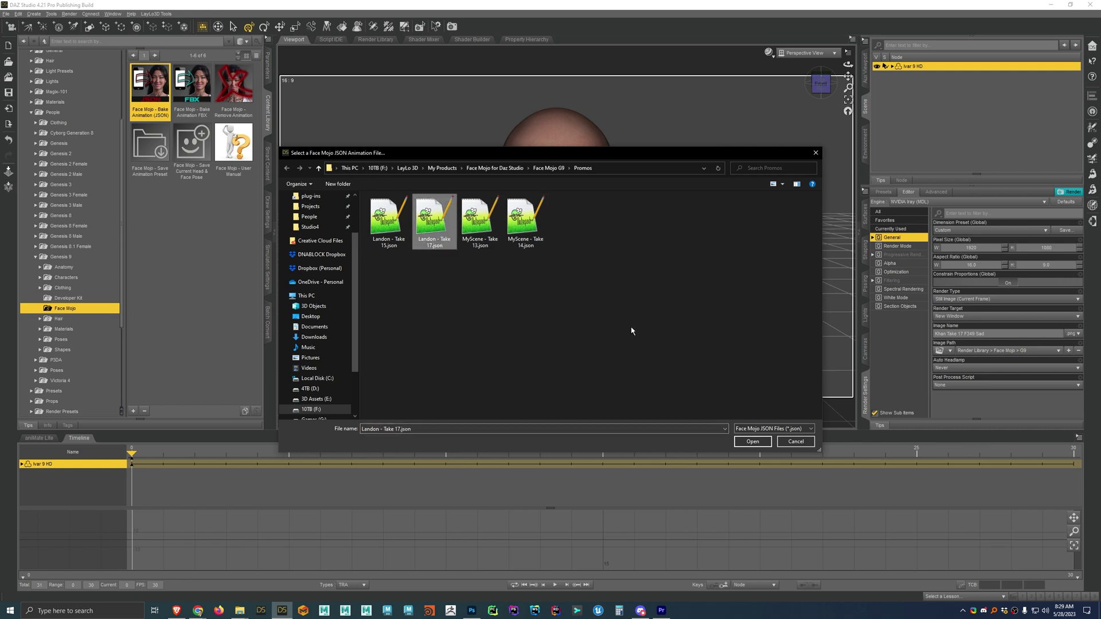
left_click(752, 441)
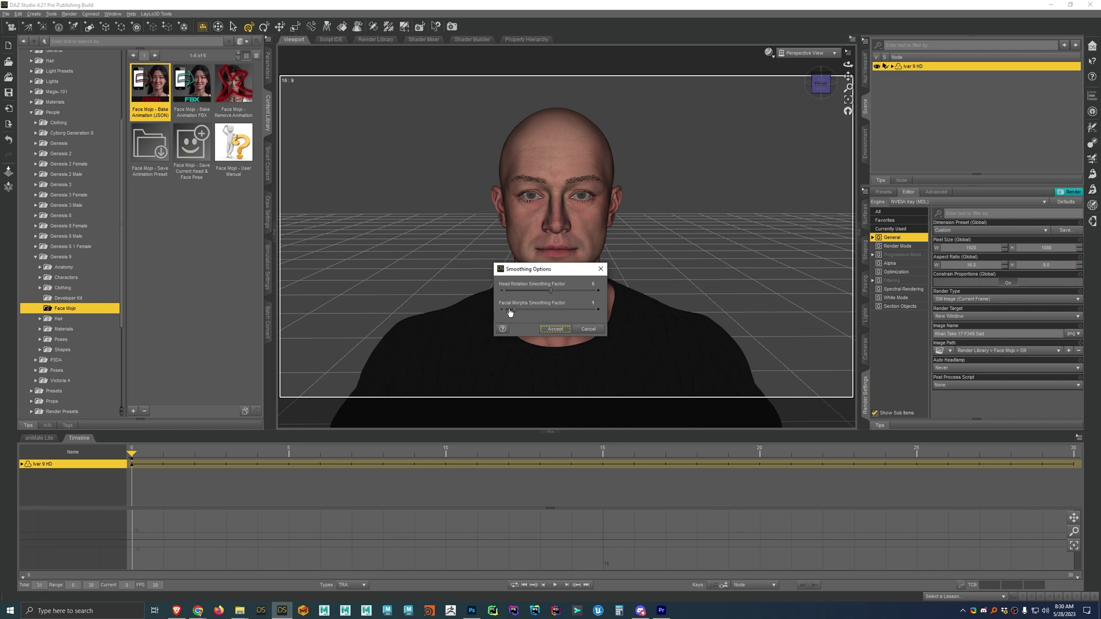
Step: Read the facial morphs smoothing help and raise the Facial Morphs Smoothing Factor
left_click(503, 329)
left_click(542, 309)
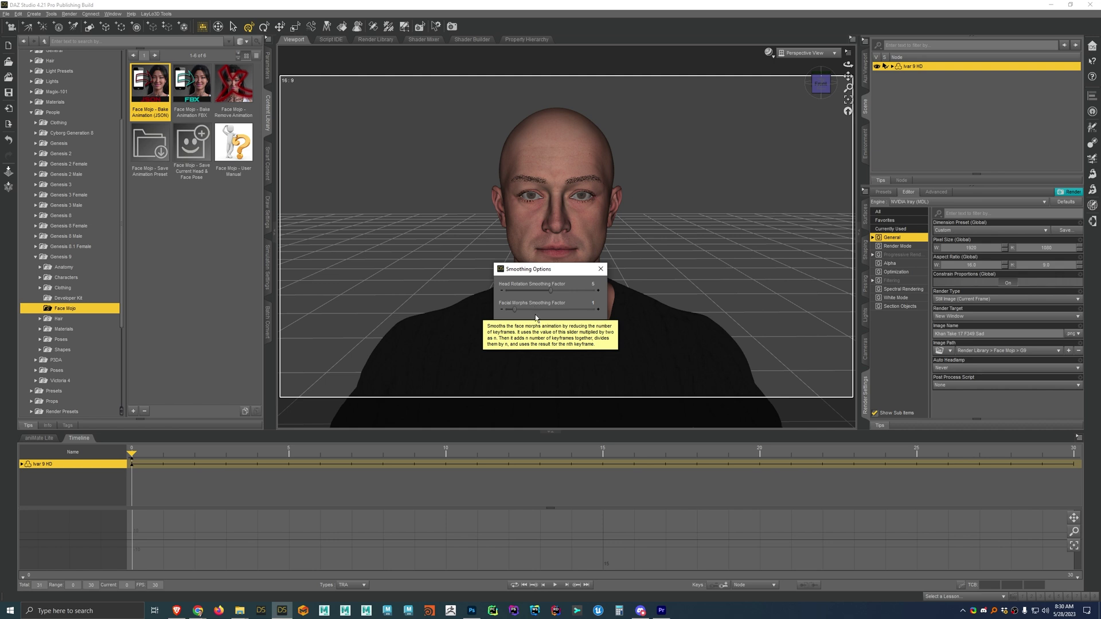
left_click(553, 314)
left_click(551, 309)
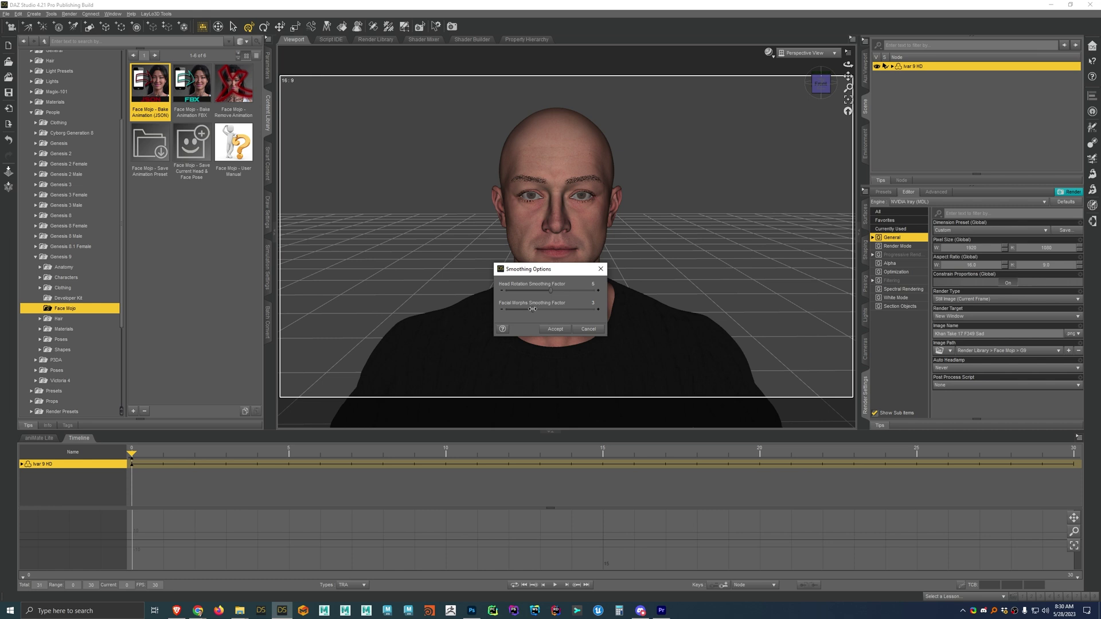
Step: Check the head rotation smoothing help, then accept to bake the Take 17 animation
left_click(503, 329)
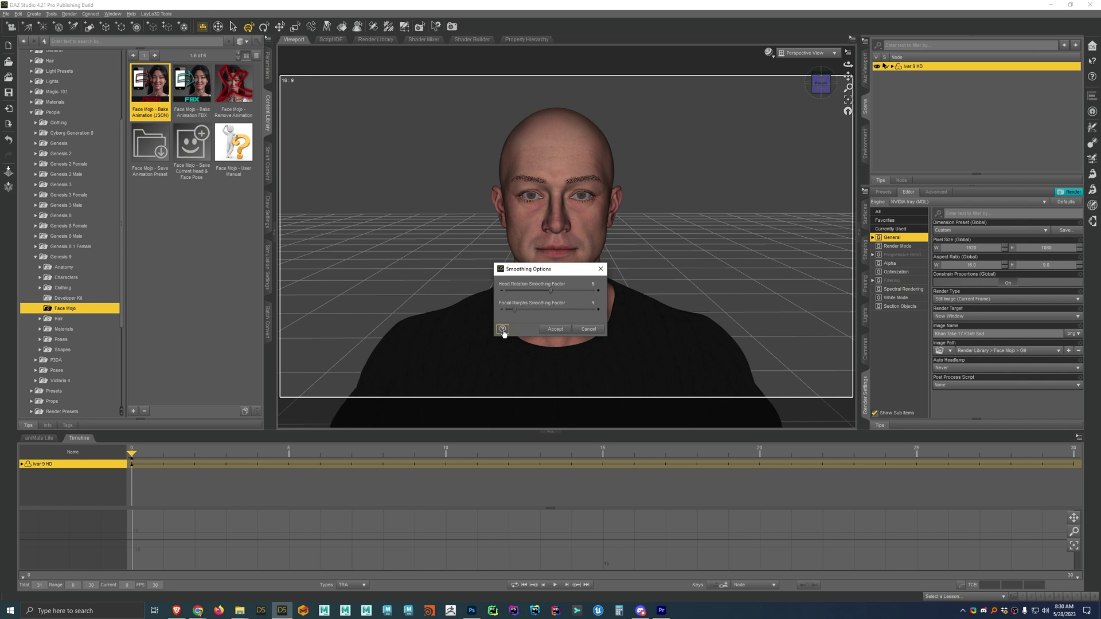
left_click(518, 288)
left_click(539, 269)
left_click(555, 330)
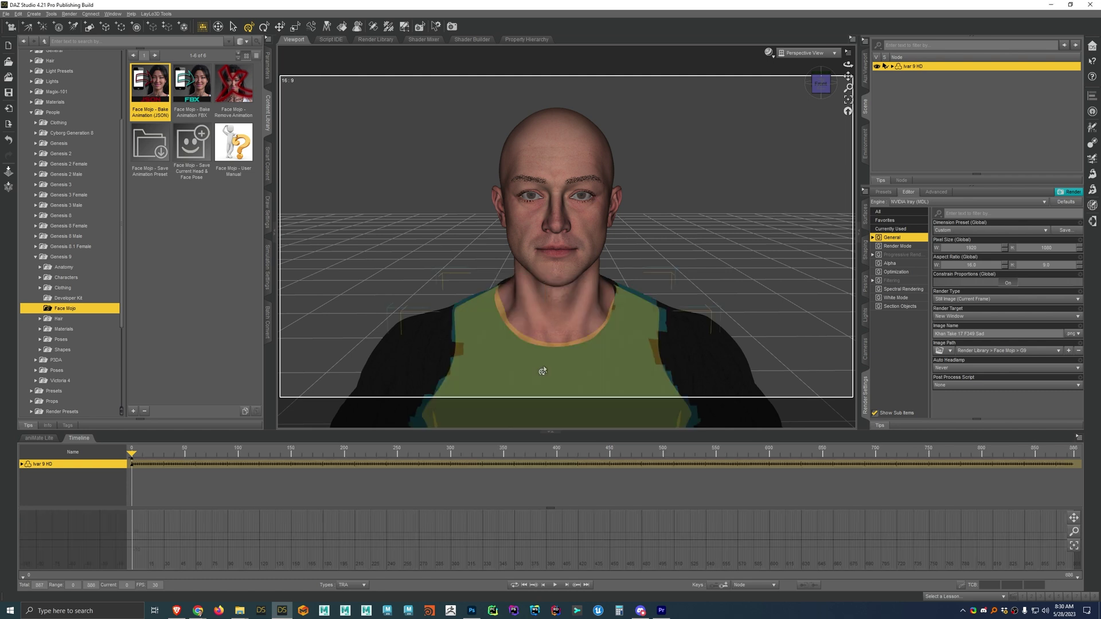
Step: Play and scrub the baked animation to frames 175 and 197, dolly in on the face, and show Parameters
left_click(555, 586)
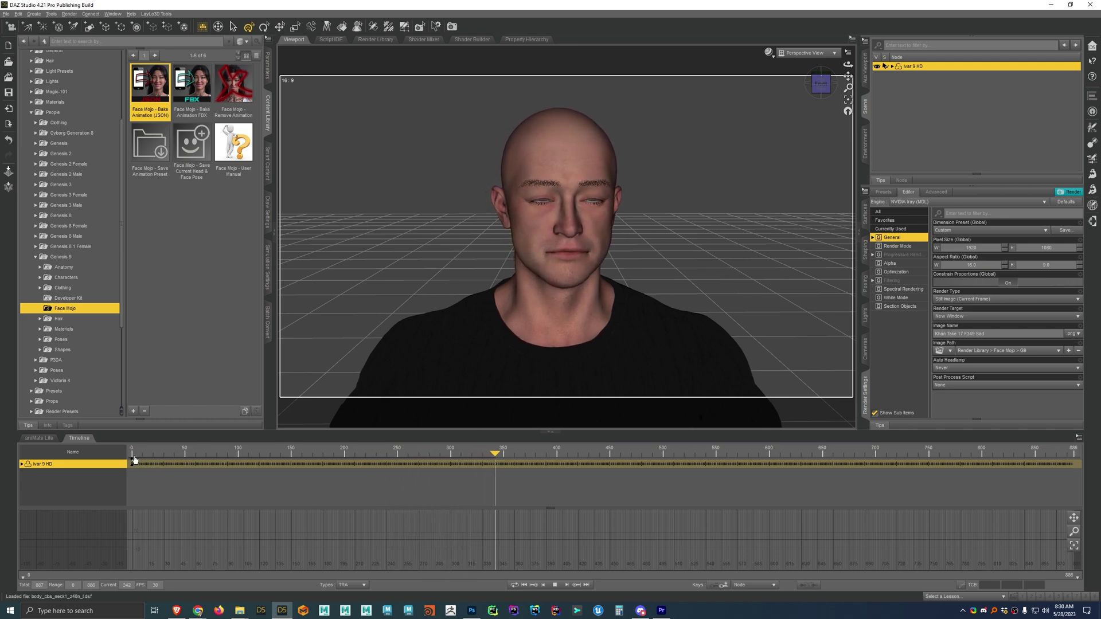
left_click(554, 586)
left_click_drag(365, 448, 713, 455)
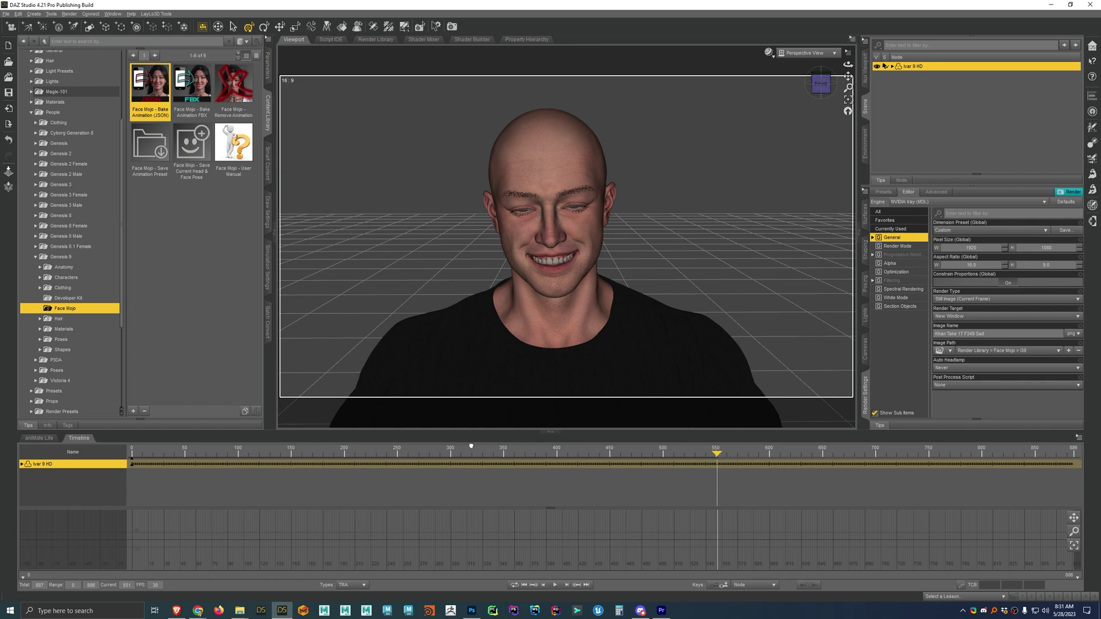
left_click(317, 452)
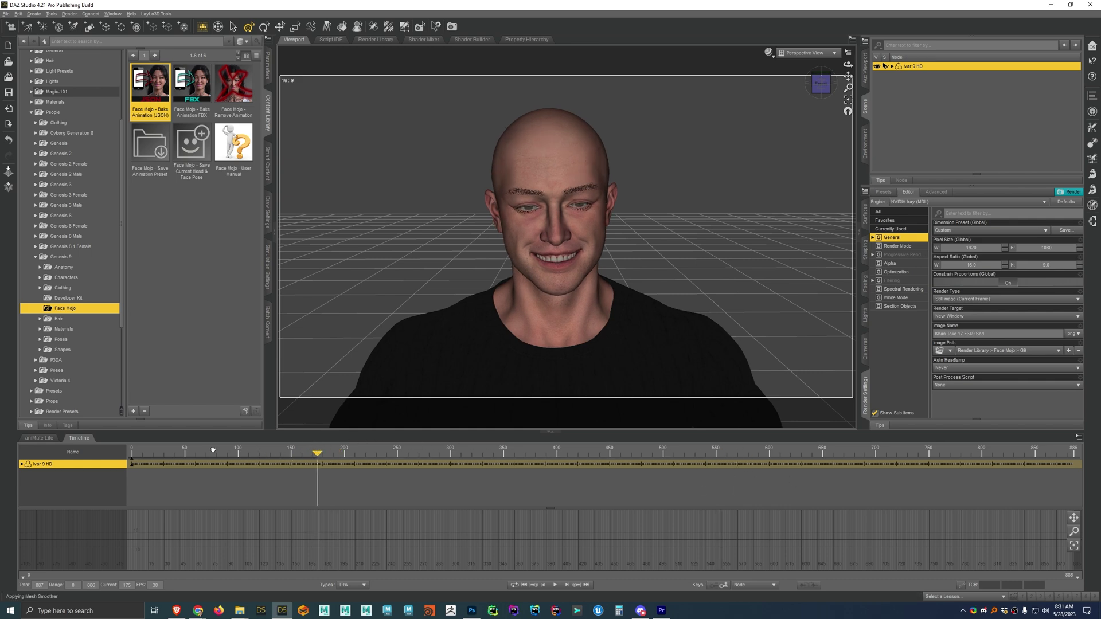
left_click(166, 452)
left_click(341, 452)
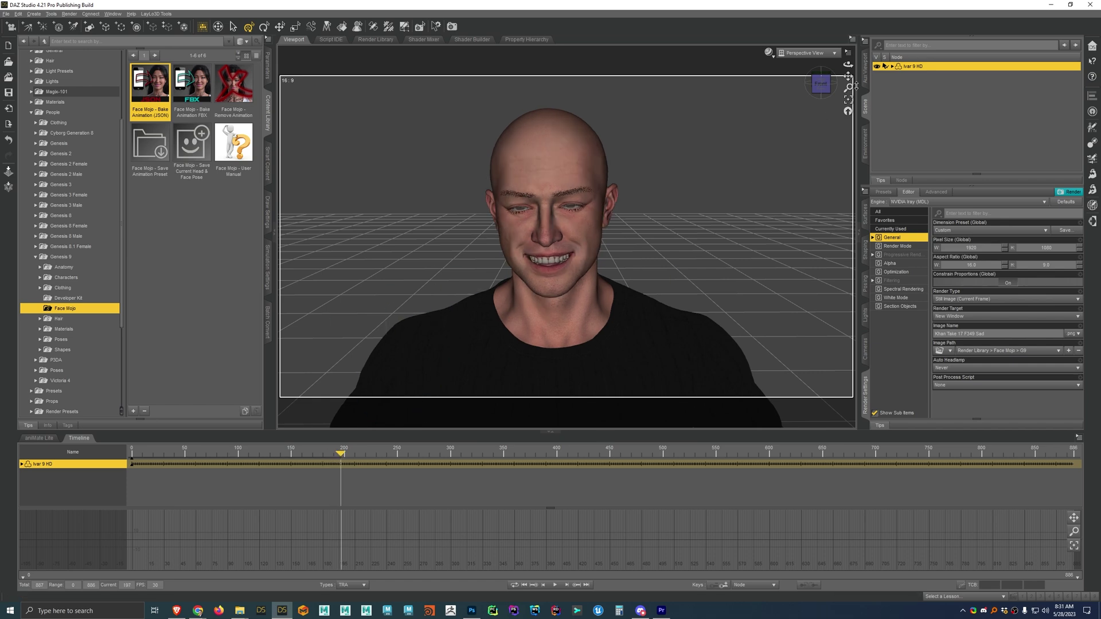
left_click_drag(849, 76, 849, 106)
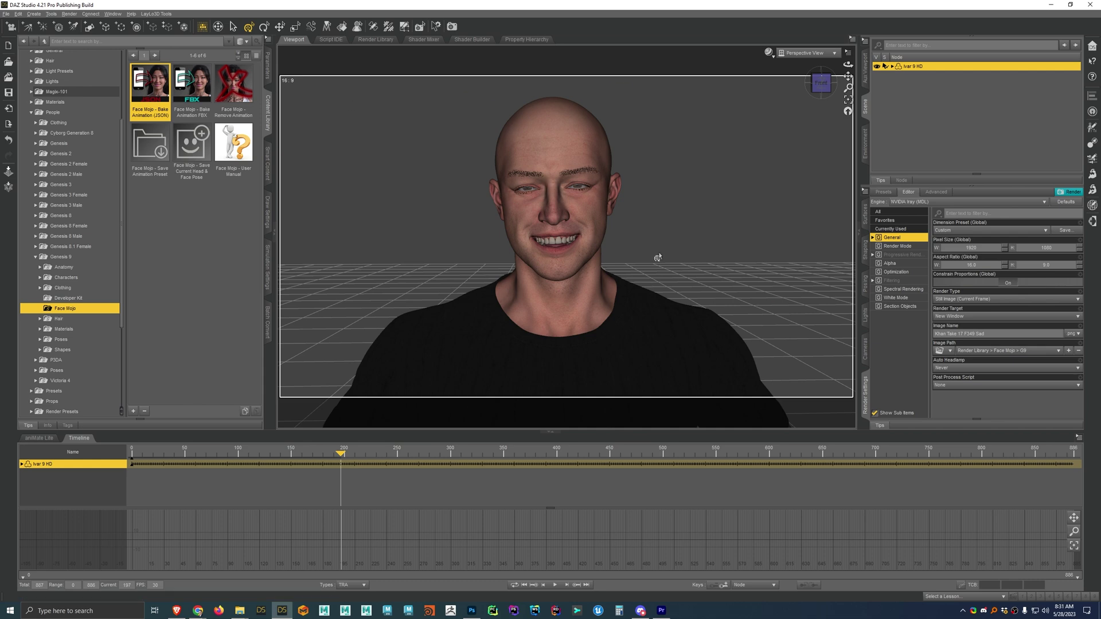
left_click(266, 79)
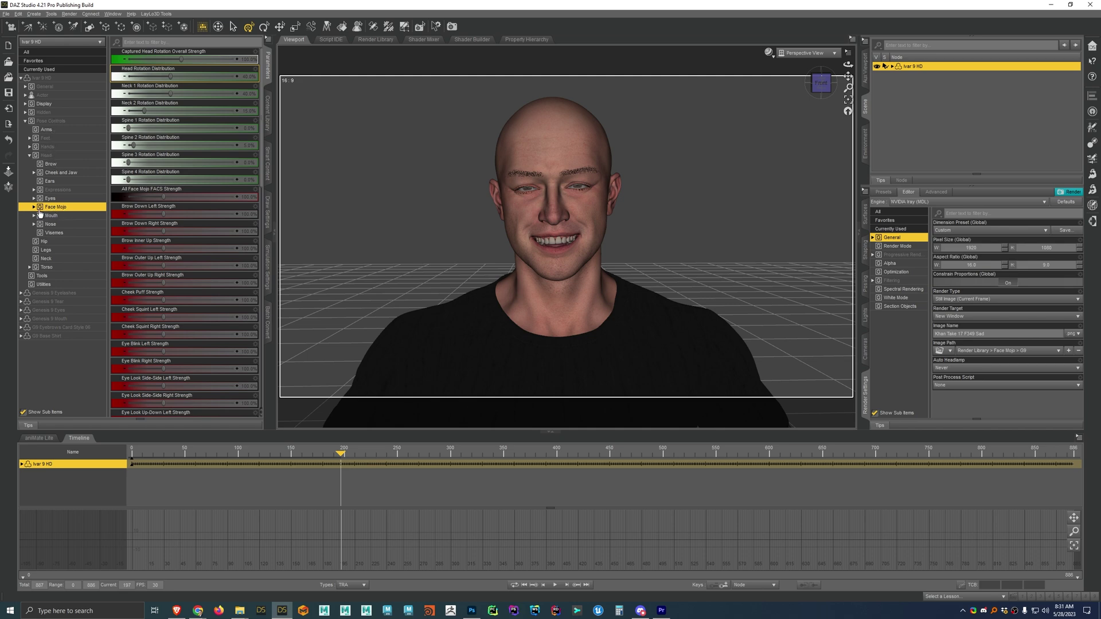
Step: Under Face Mojo > Head Rotation Tuning, lower Captured Head Rotation Overall Strength to about 89%
left_click(33, 208)
left_click(72, 216)
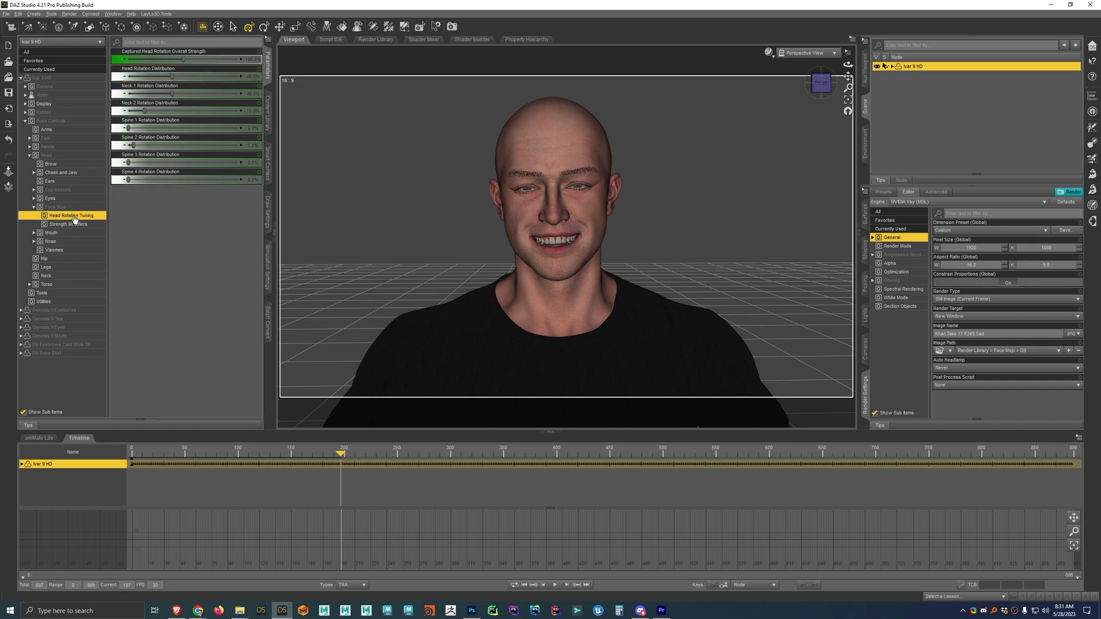
left_click(83, 225)
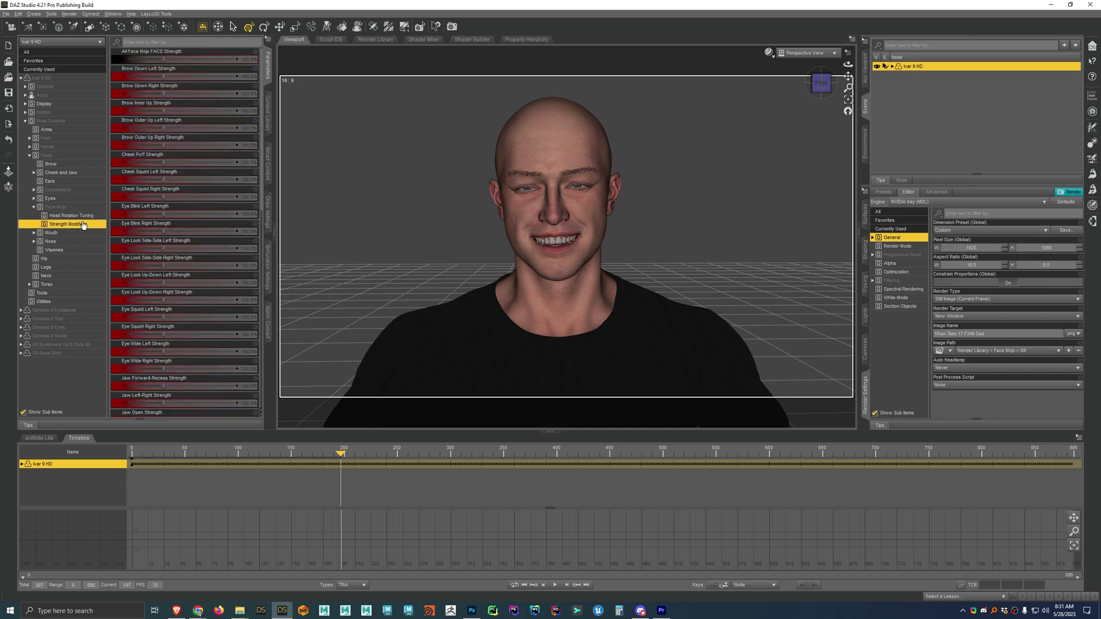
left_click(73, 216)
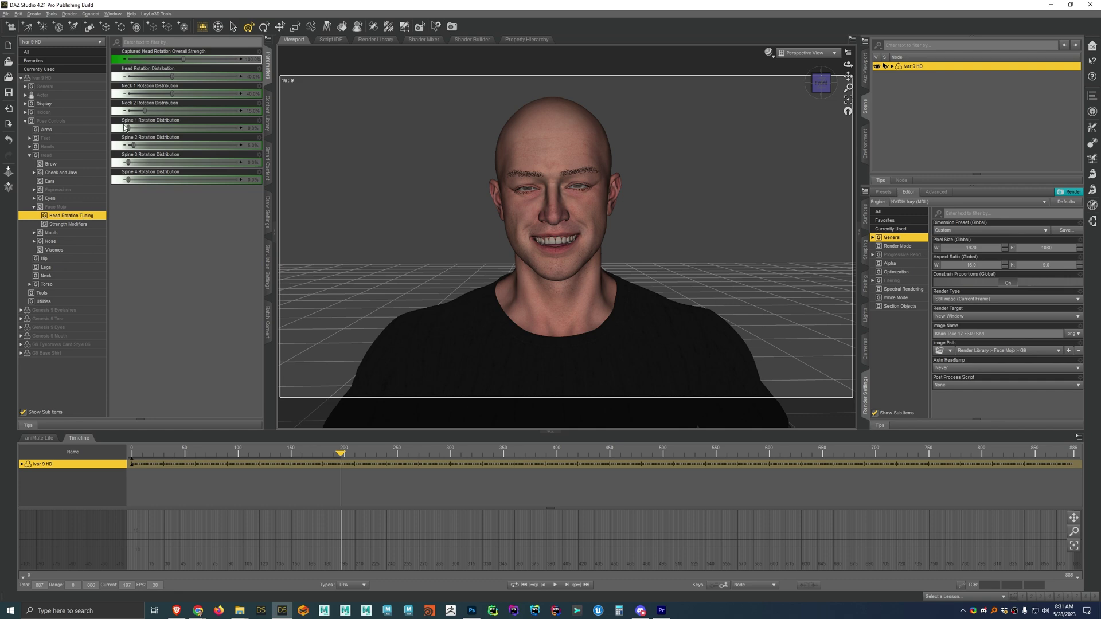
mouse_move(183, 59)
left_mouse_down()
mouse_move(229, 60)
mouse_move(178, 62)
left_mouse_up()
Step: Reset overall strength to 100% and drag Neck 1 Rotation Distribution up to about 70%
left_click(259, 51)
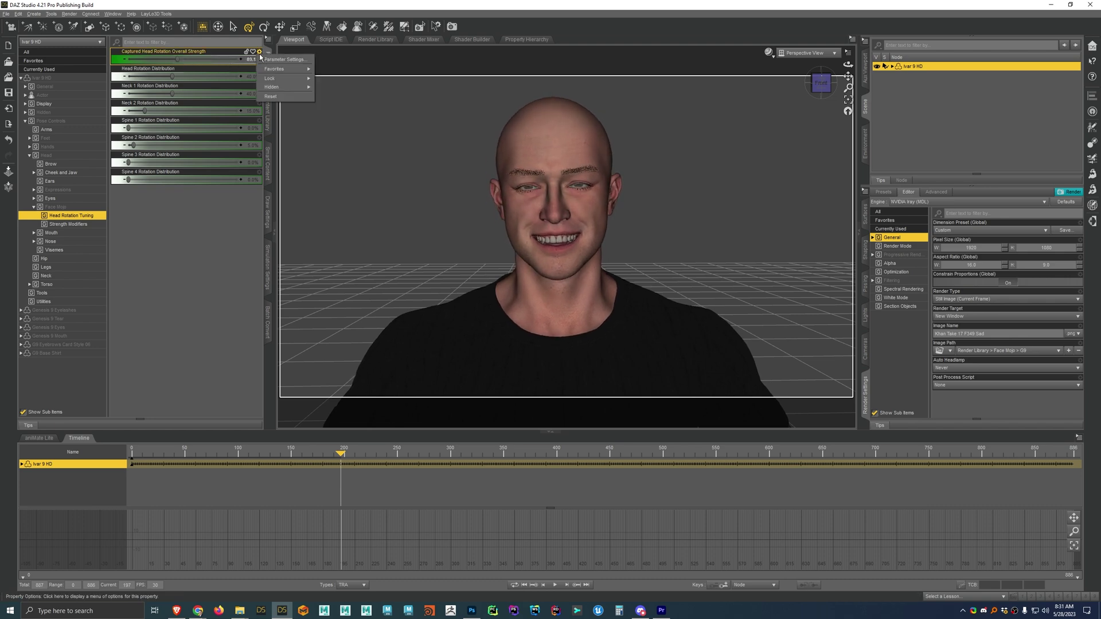
left_click(270, 95)
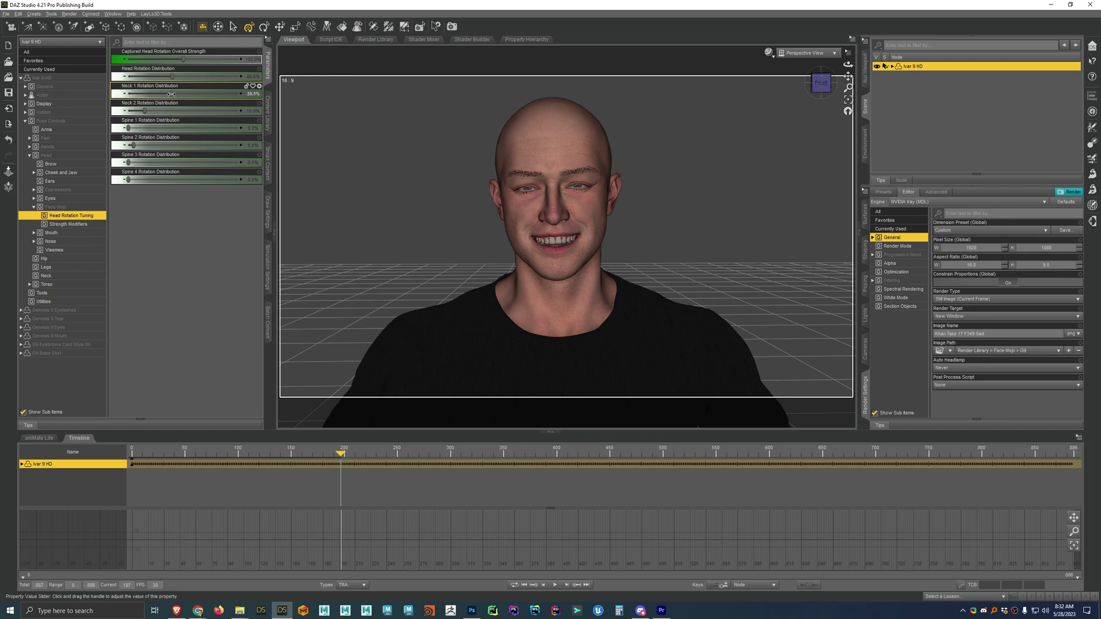
left_click_drag(160, 93, 239, 82)
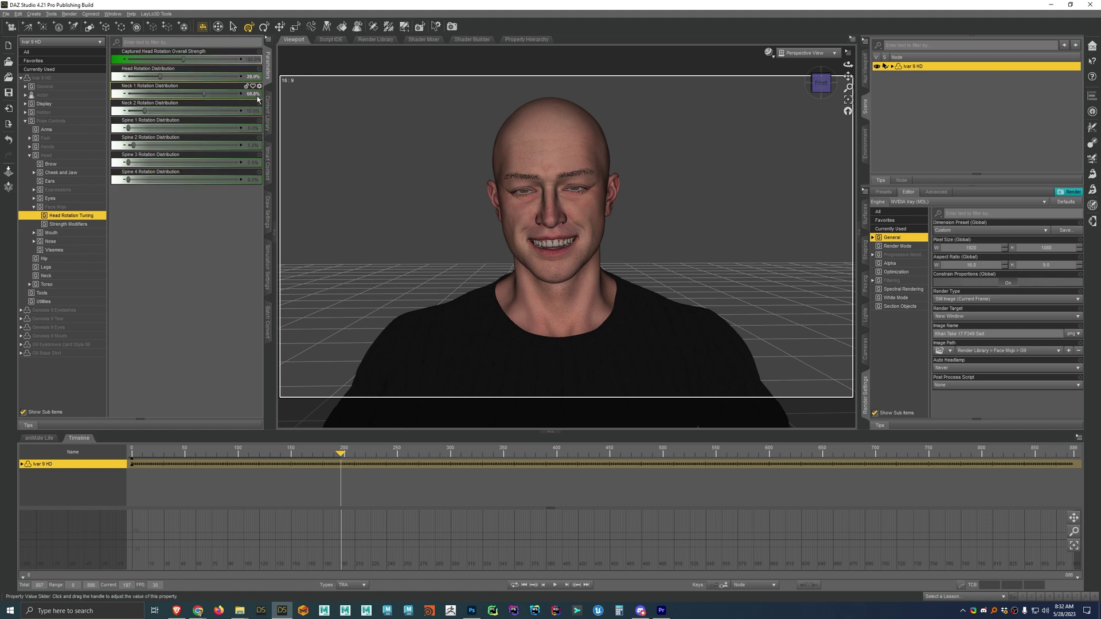
left_click(241, 94)
Step: Set Head Rotation Distribution to 20% and Neck 1 Rotation Distribution to 60%
left_click(253, 77)
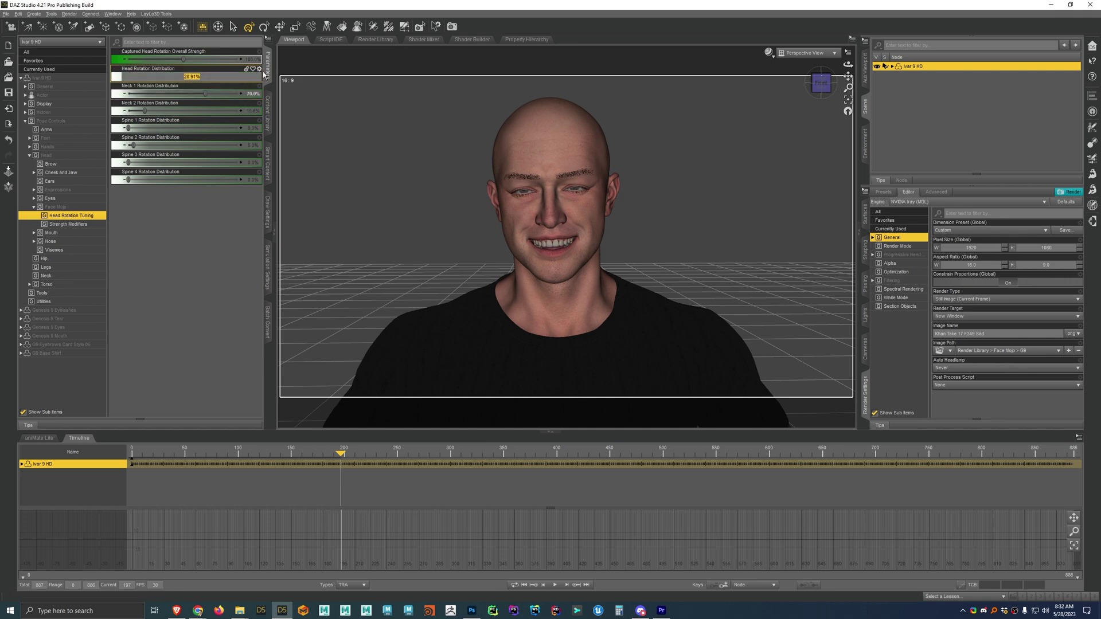
type("20")
key("Return")
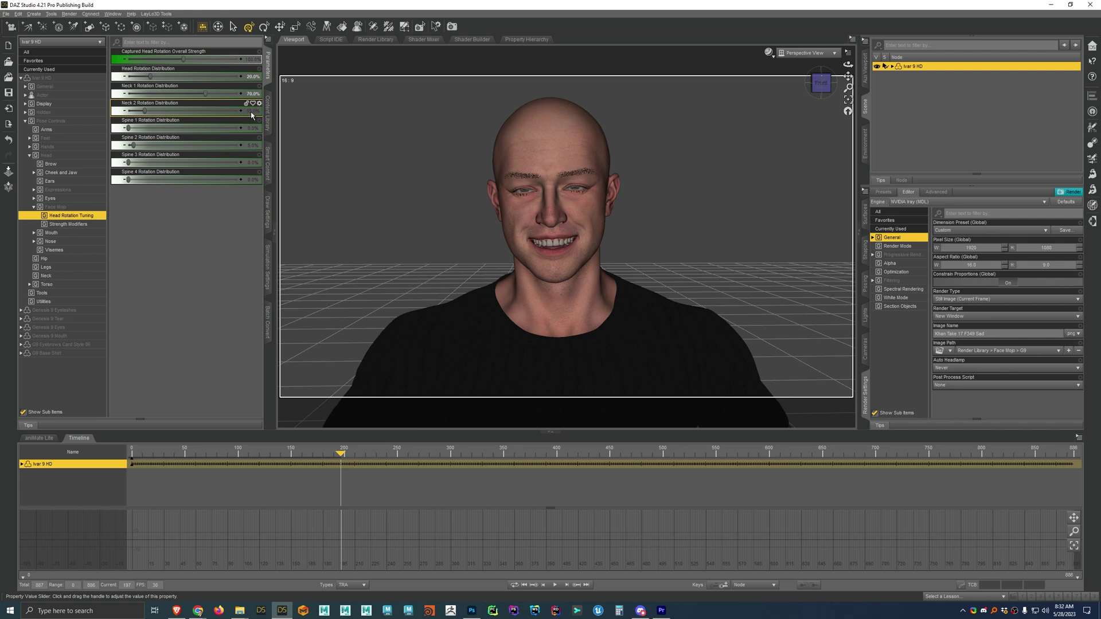
left_click(251, 93)
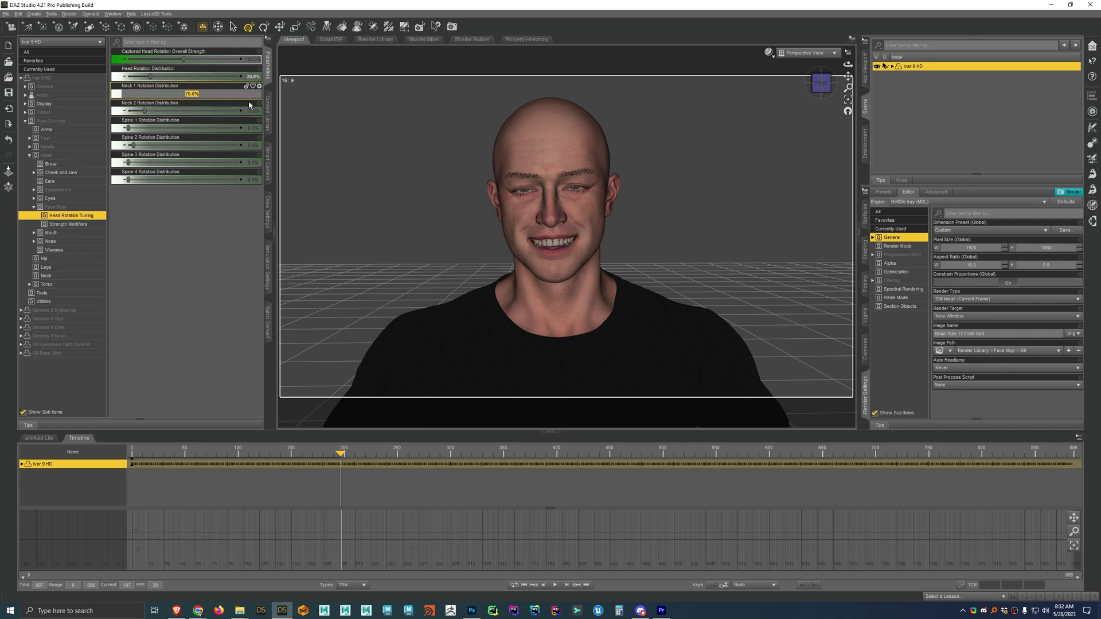
type("60")
key("Return")
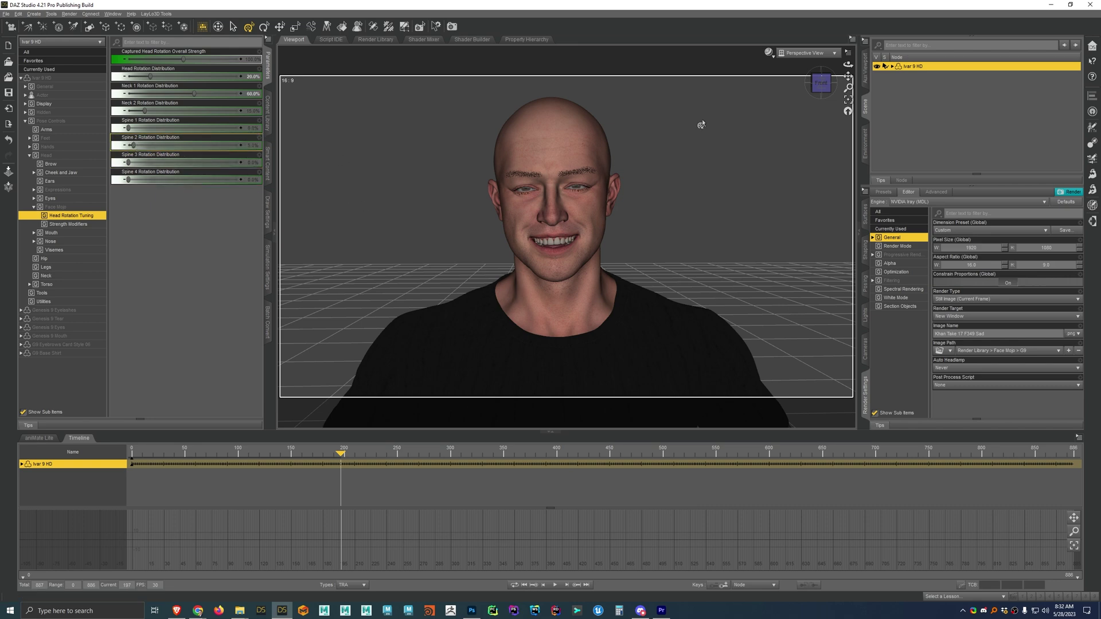
Step: Zoom the viewport camera out to frame the figure's whole upper body and arms
scroll(709, 159, "down", 3)
scroll(709, 159, "down", 5)
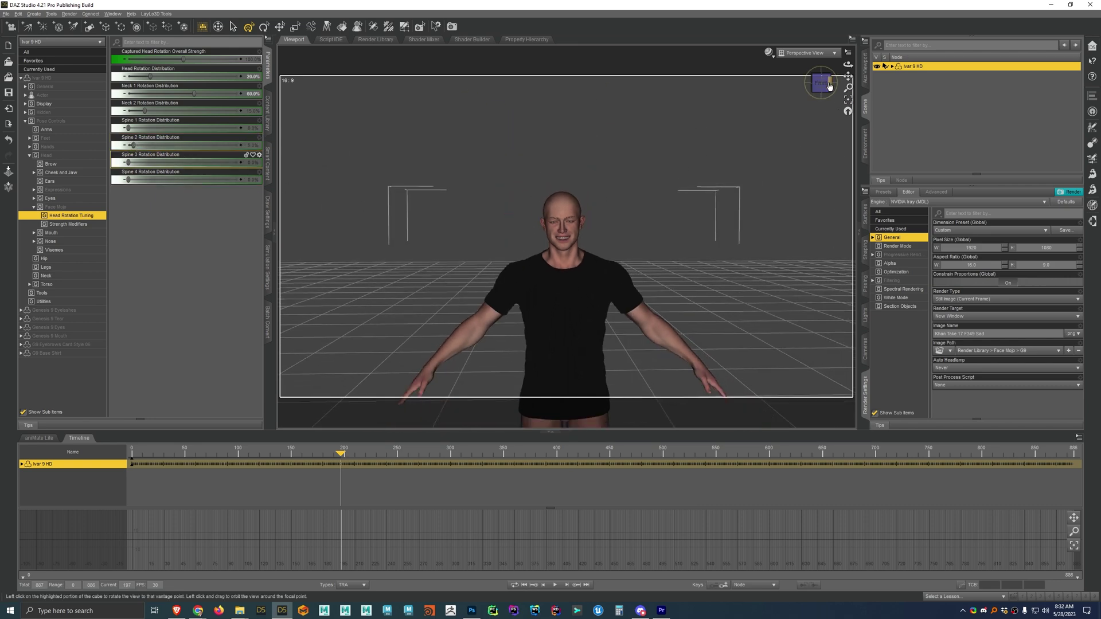
scroll(848, 74, "up", 3)
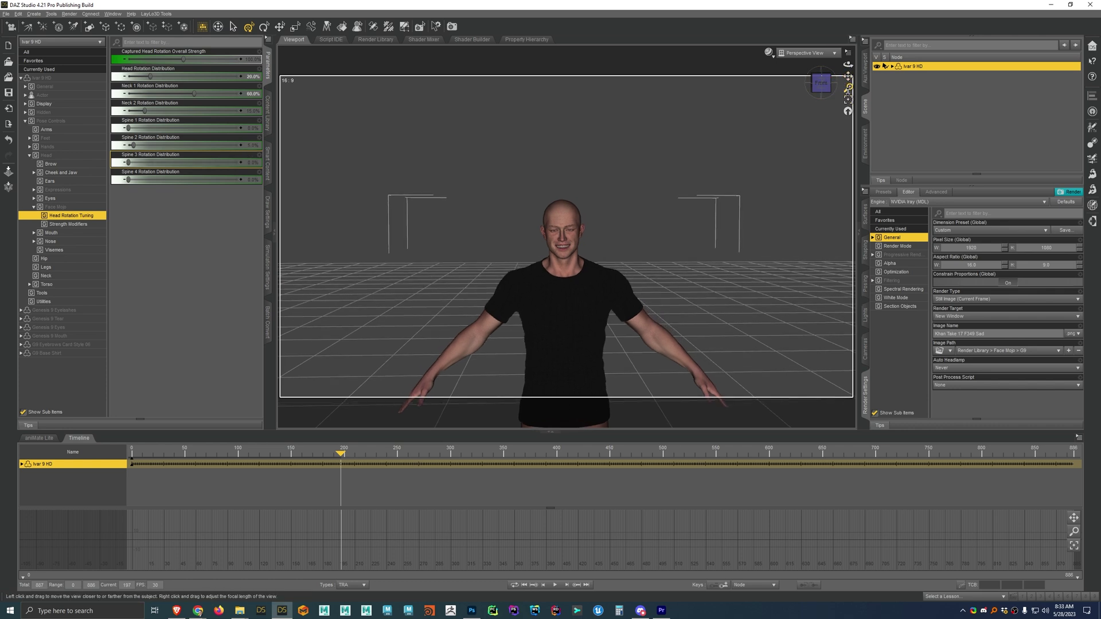
scroll(848, 87, "up", 2)
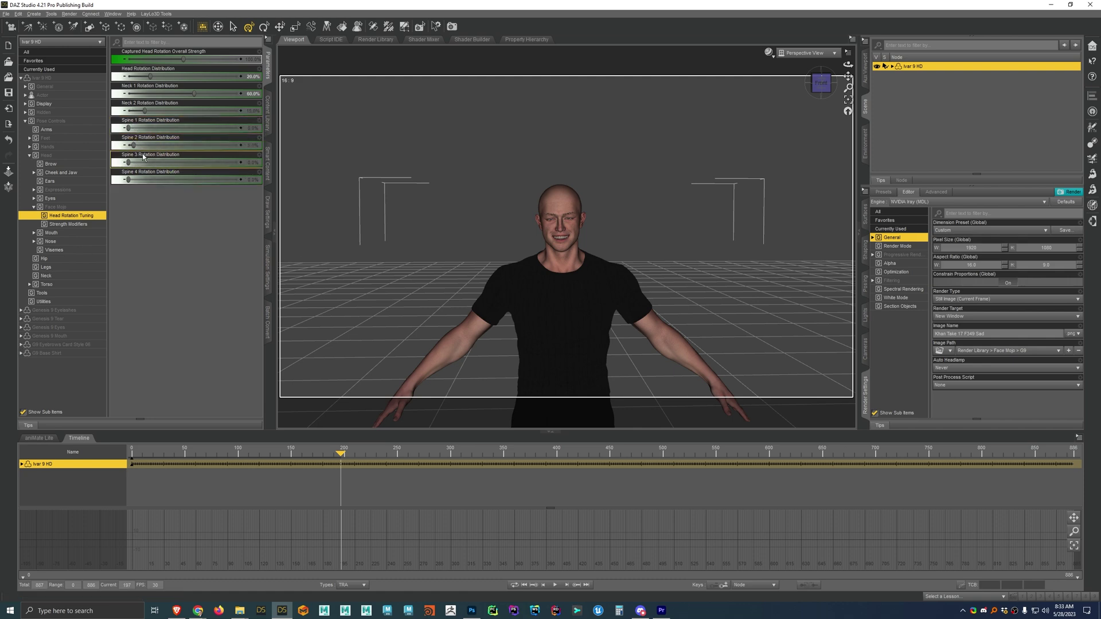
Step: Show the Strength Modifiers sliders and scrub the animation past frame 397 to the open mouth
left_click(73, 225)
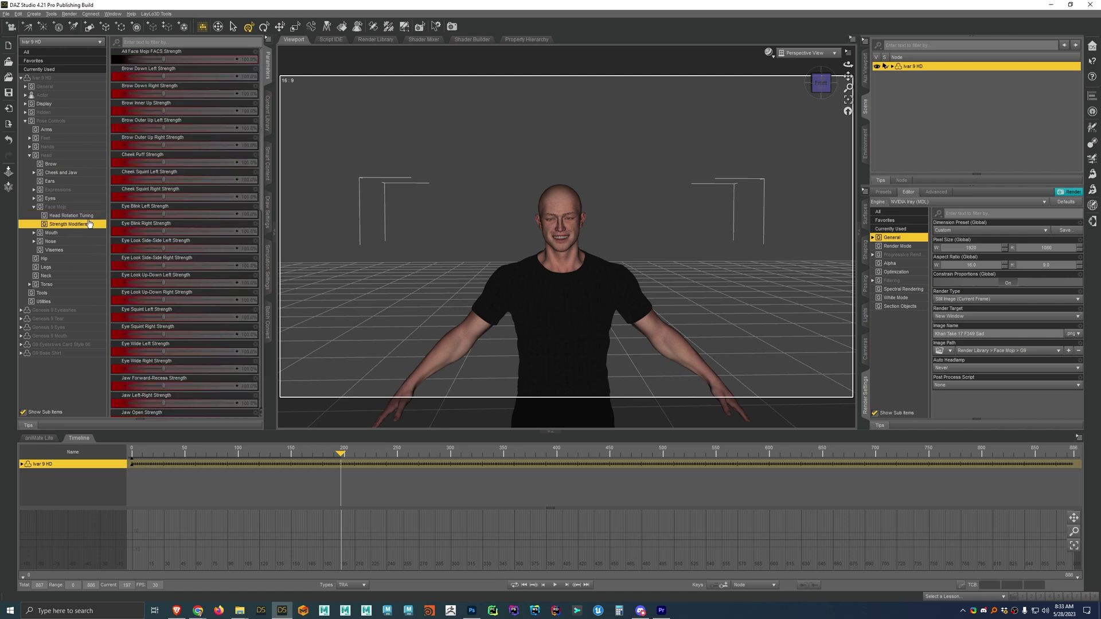
scroll(455, 196, "up", 3)
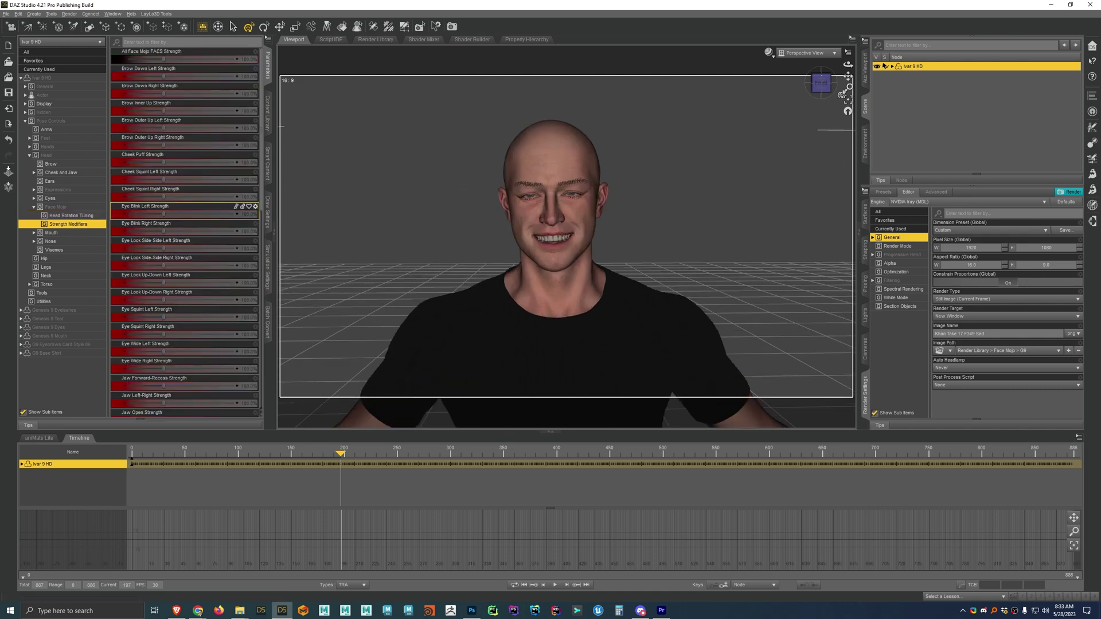
scroll(687, 185, "up", 3)
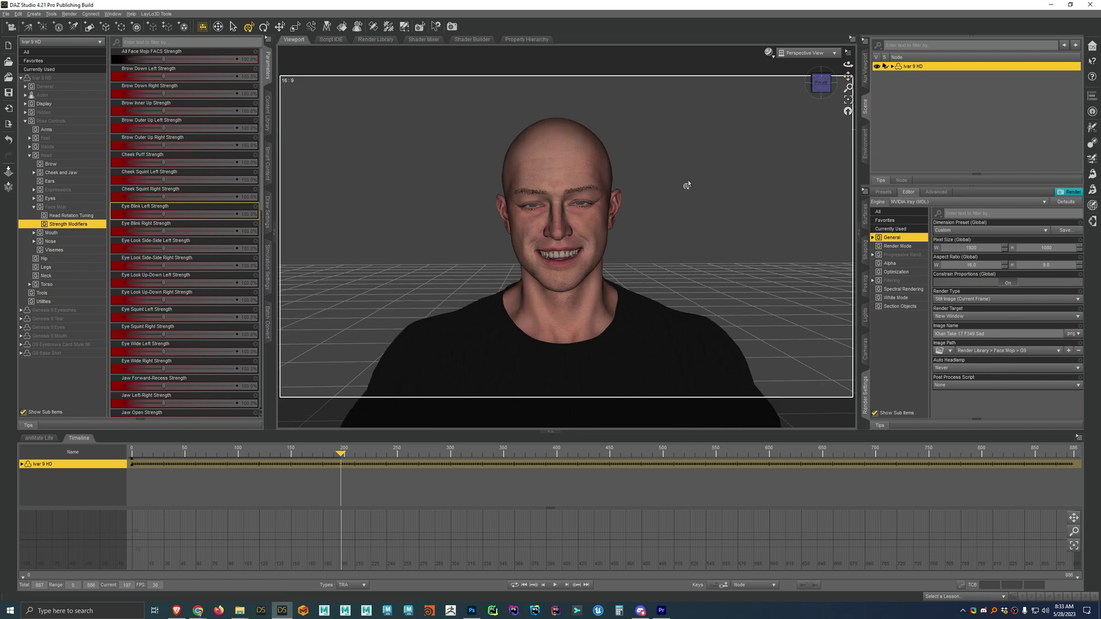
scroll(687, 185, "up", 2)
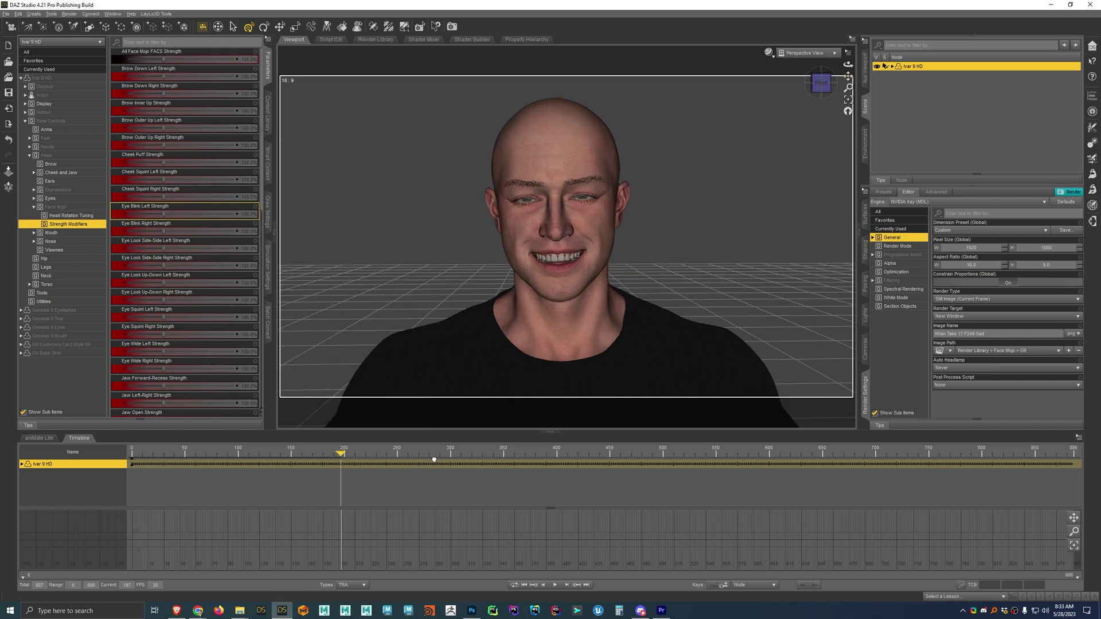
left_click(497, 458)
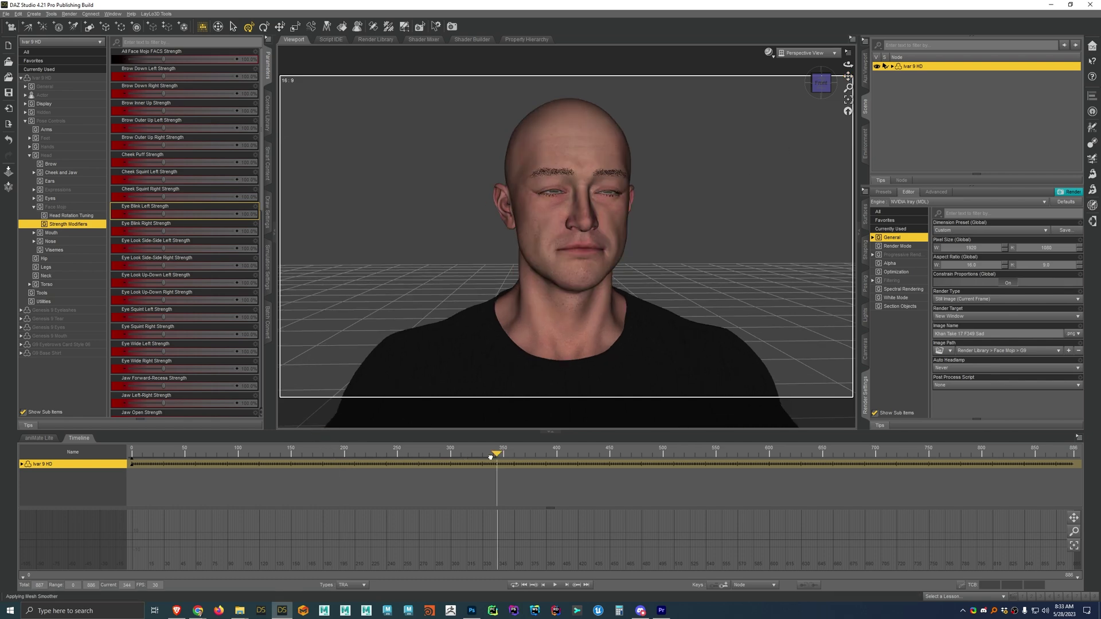
left_click(553, 457)
left_click_drag(553, 457, 665, 463)
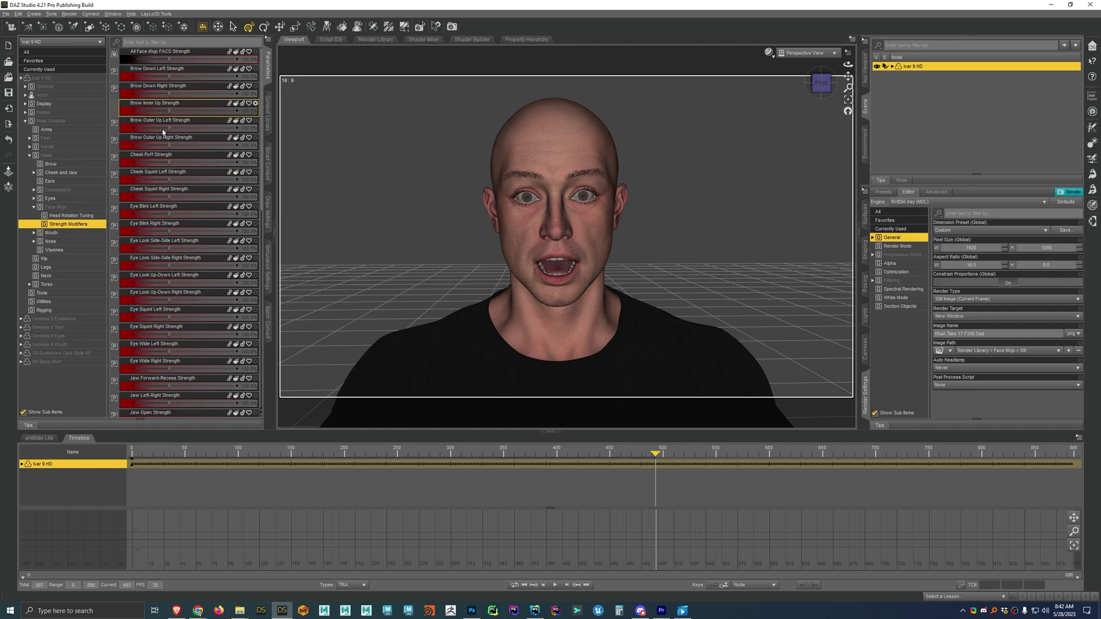
Step: Raise the All FACS strength, undo it, and reset all FACS strengths to 100%
left_click_drag(169, 59, 227, 58)
key("ctrl+z")
left_click(254, 56)
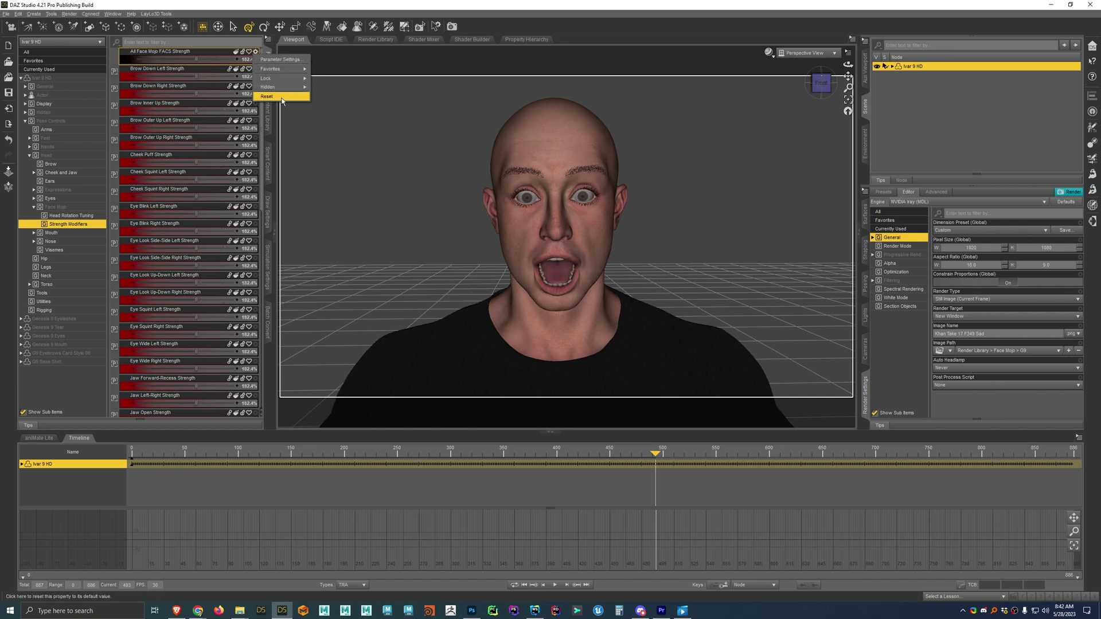
left_click(275, 93)
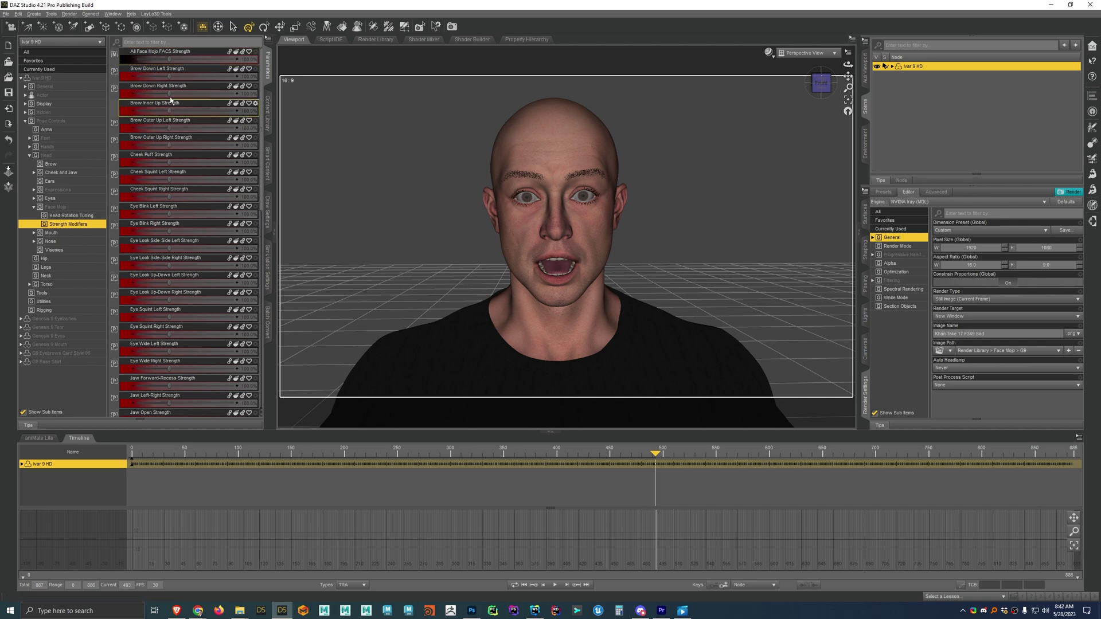
Step: Raise Brow Inner Up strength, then reset it back to 100%
left_click_drag(169, 112, 208, 113)
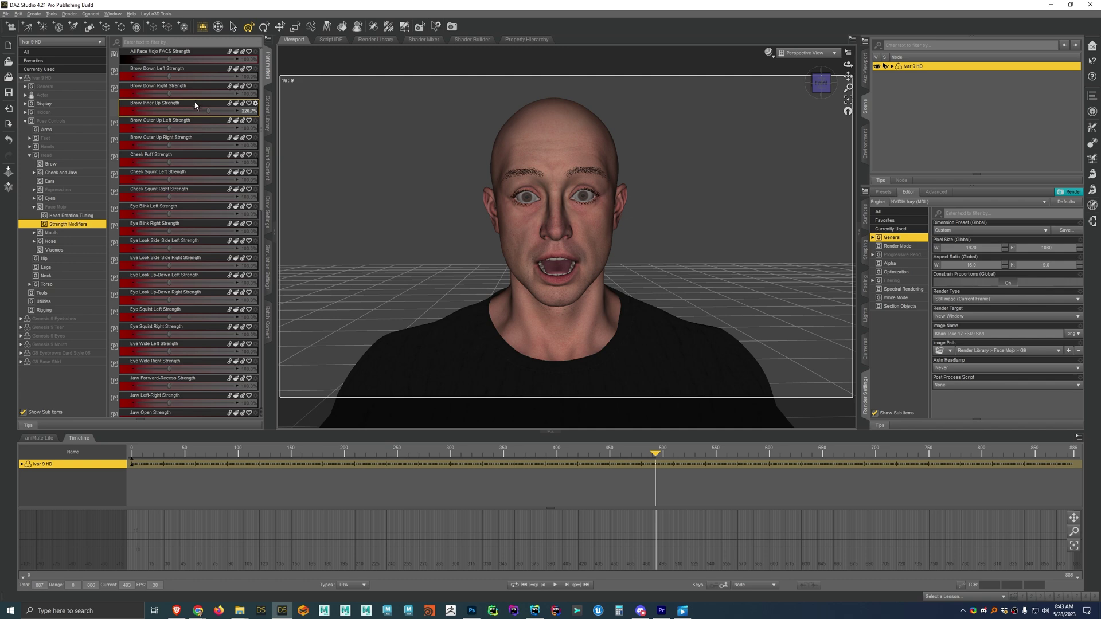
left_click(256, 103)
left_click(281, 148)
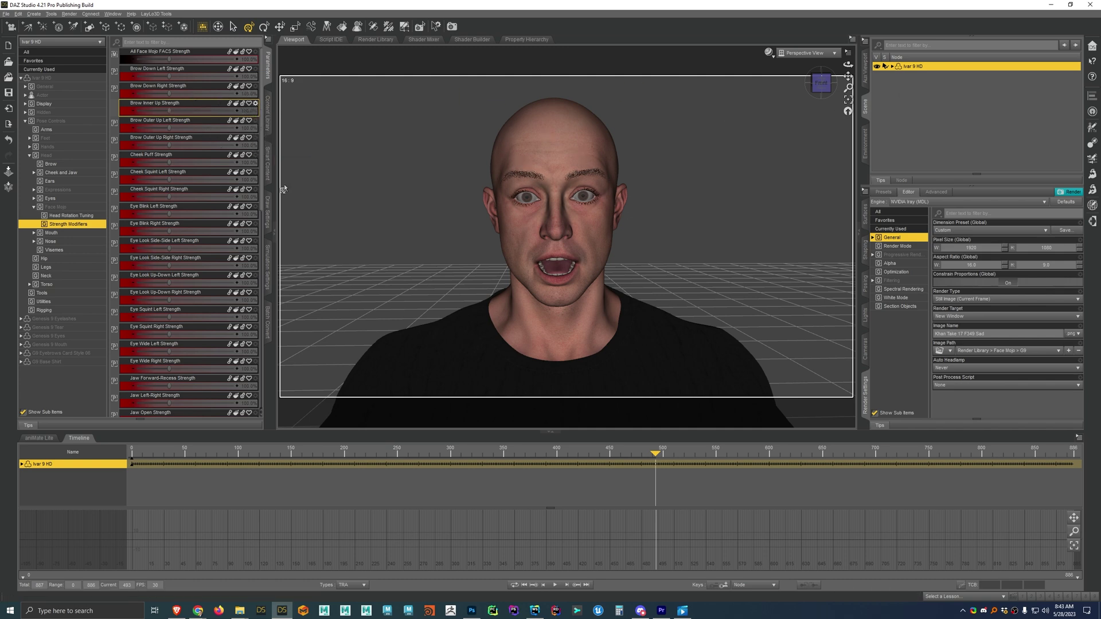
Step: Select the figure's head, launch Face Mojo - Save Animation Preset, and cancel the dialog
left_click(267, 112)
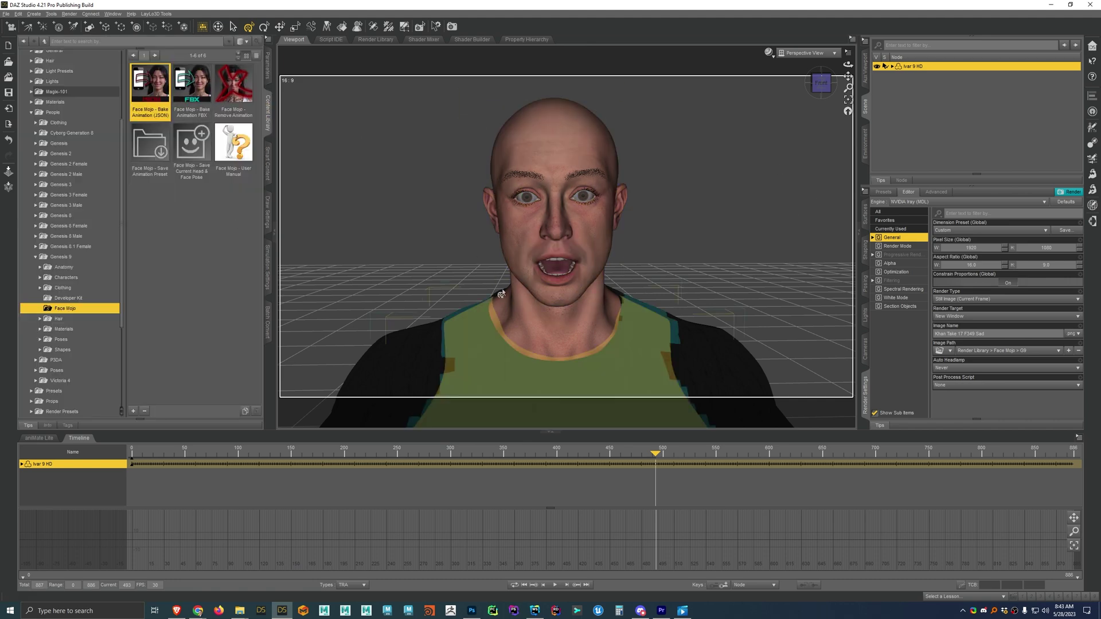
left_click(542, 252)
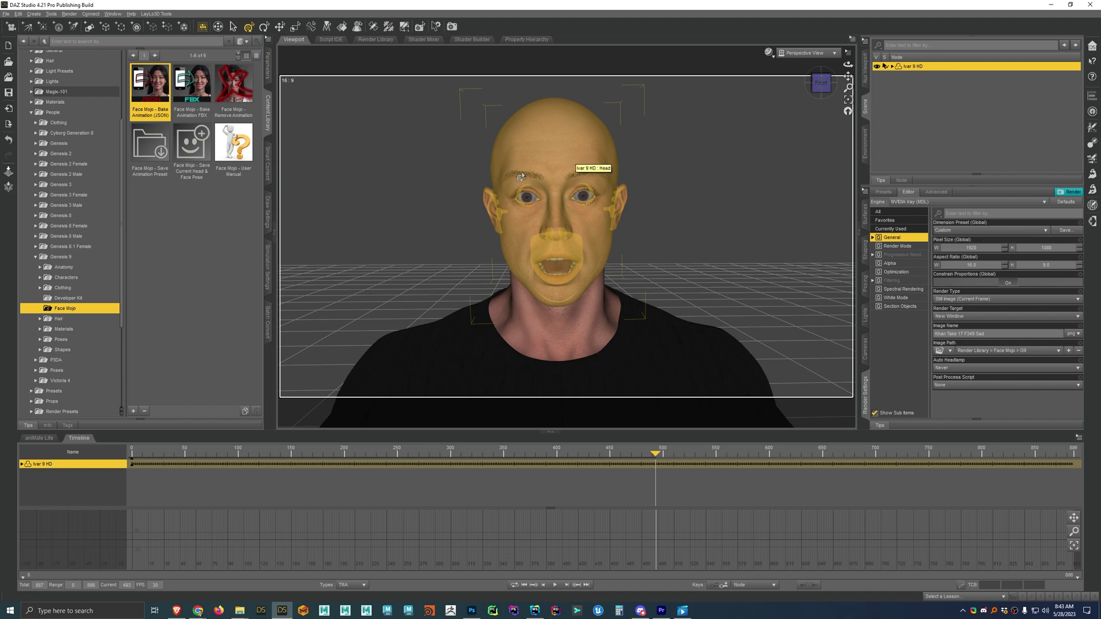
left_click(151, 156)
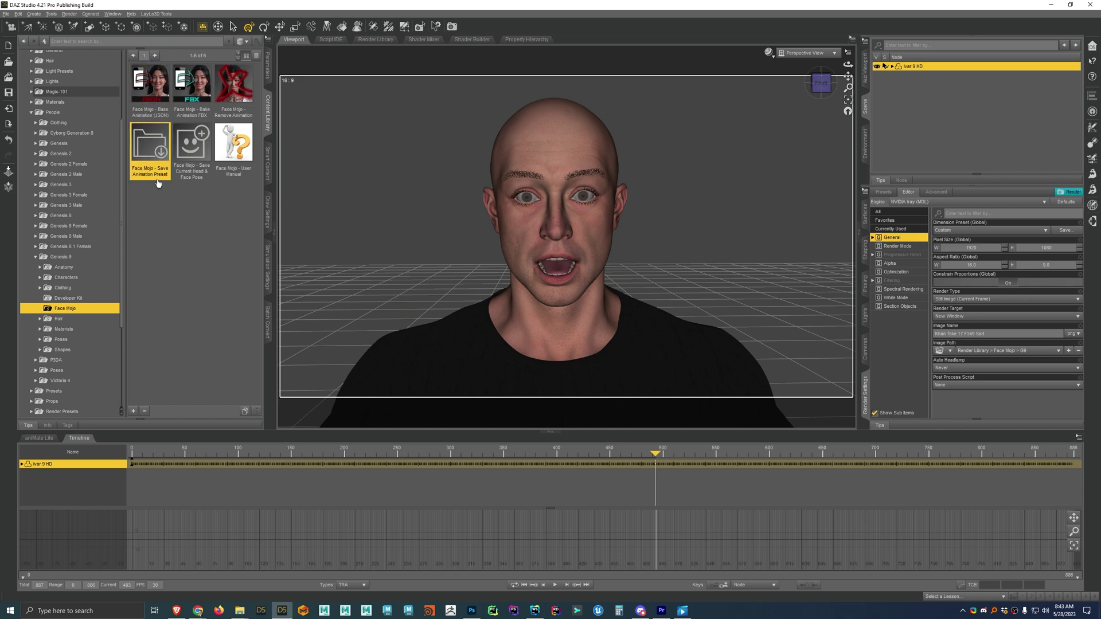
double_click(150, 147)
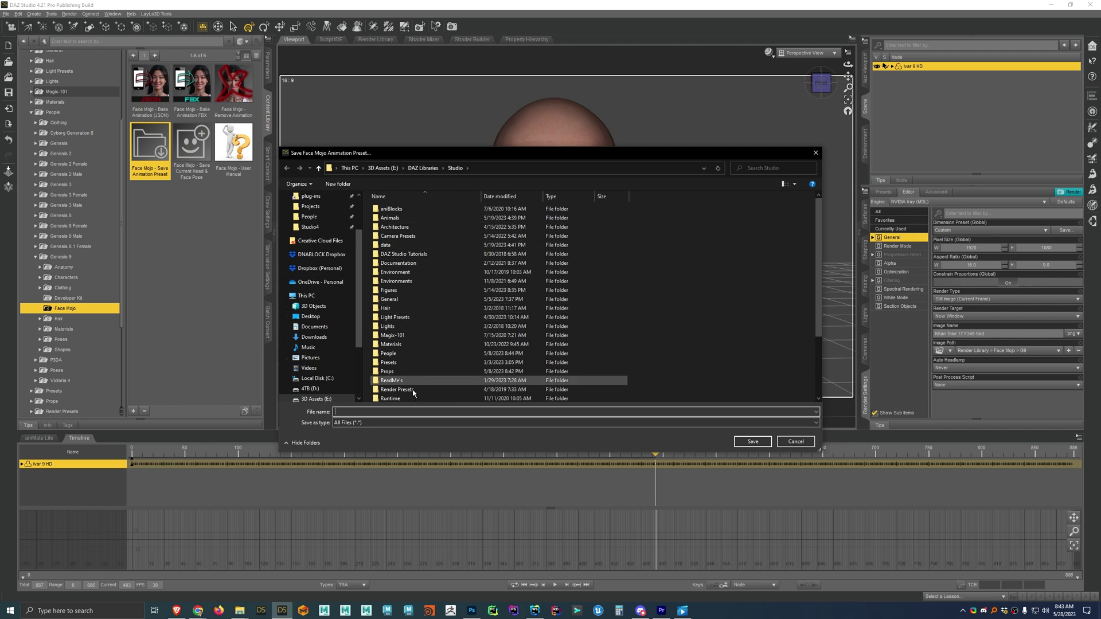
left_click(796, 441)
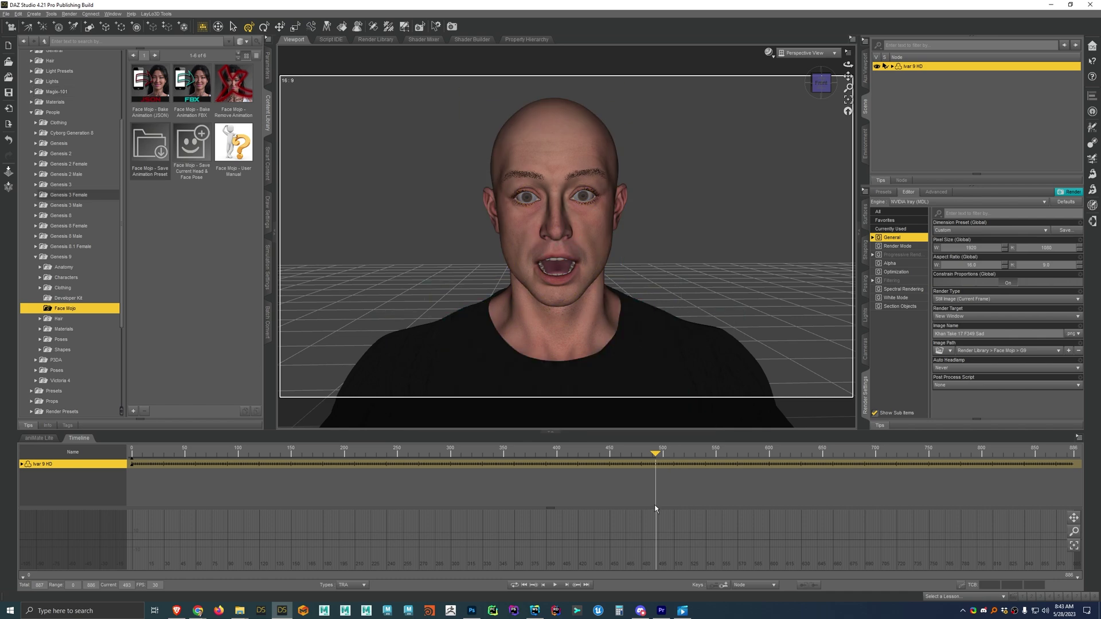
Step: Launch Save Current Head & Face Pose and cancel without saving
left_click(186, 148)
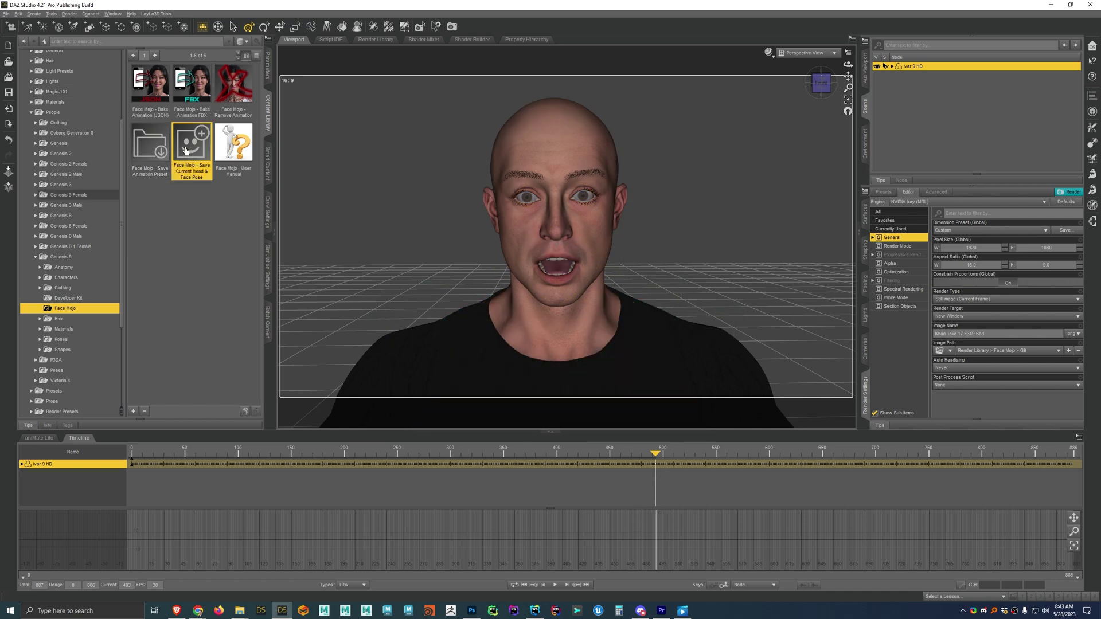
double_click(192, 137)
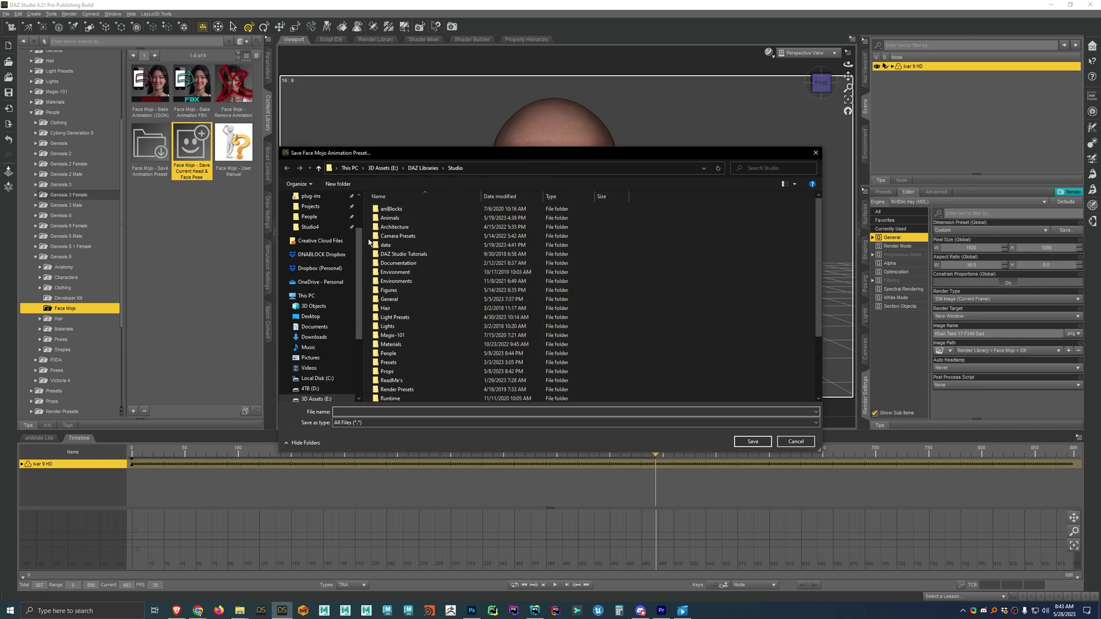
left_click(797, 442)
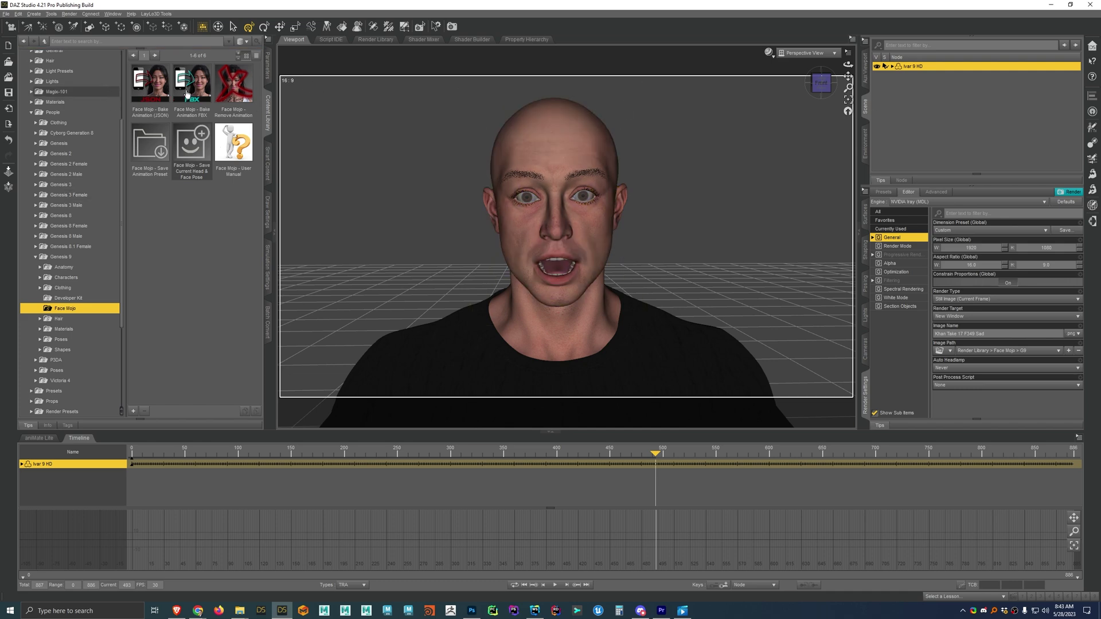
Step: Run Face Mojo - Remove Animation on the Ivar 9 HD figure and confirm the success message
left_click(228, 66)
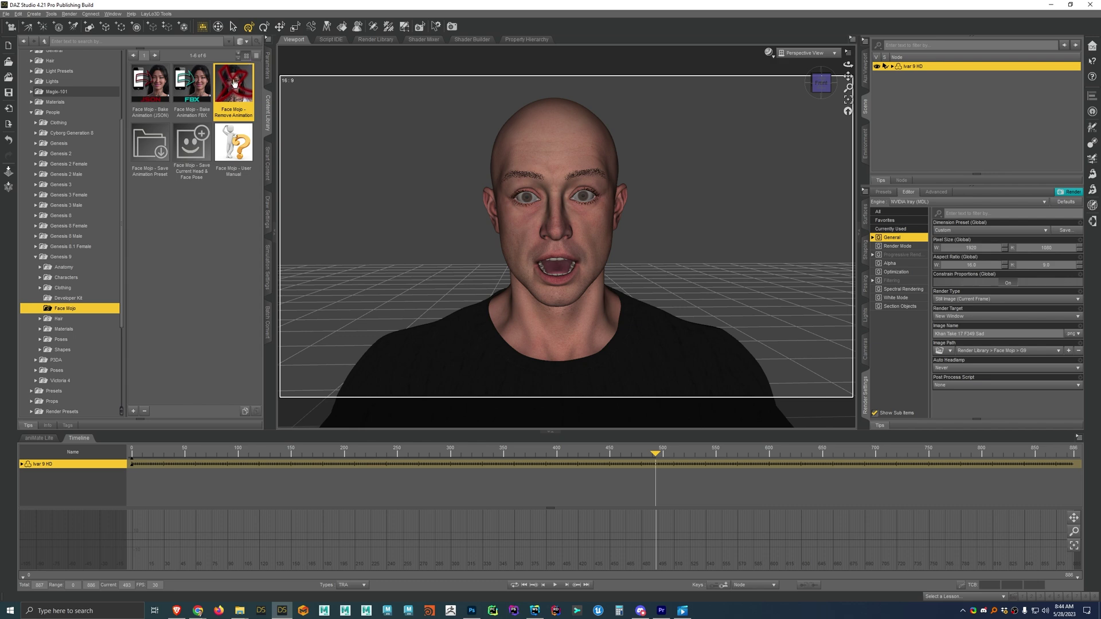
mouse_move(242, 95)
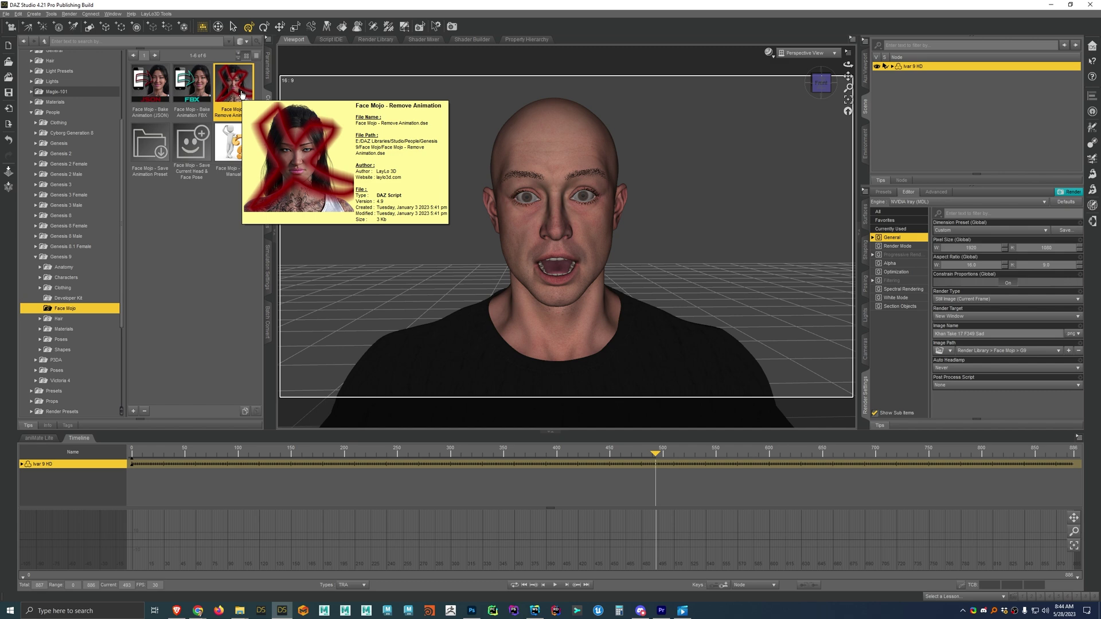
double_click(238, 91)
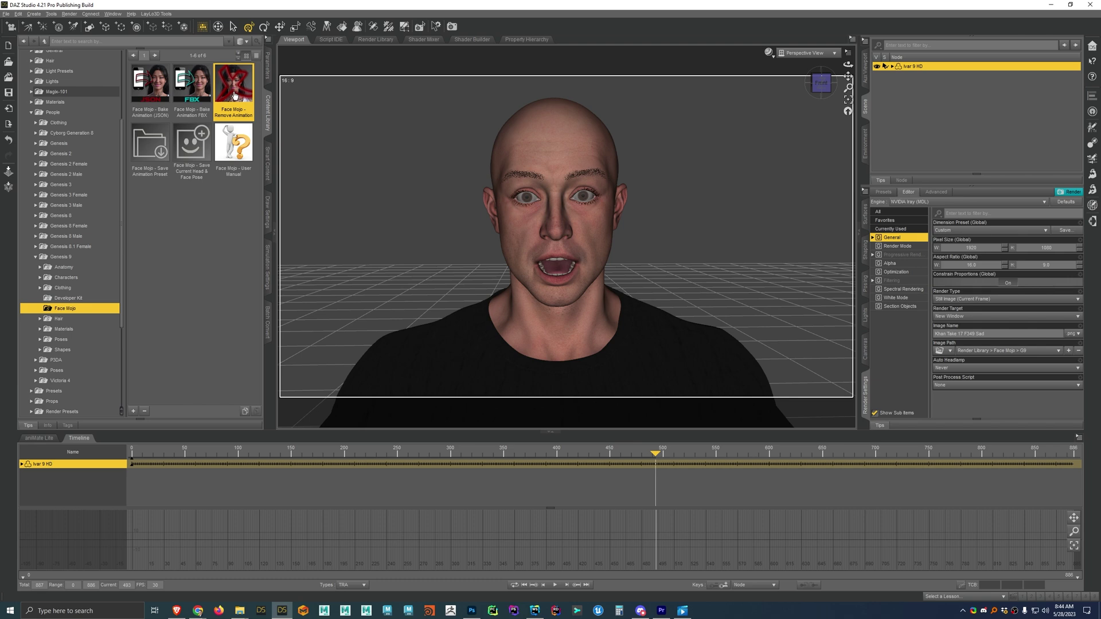
mouse_move(228, 93)
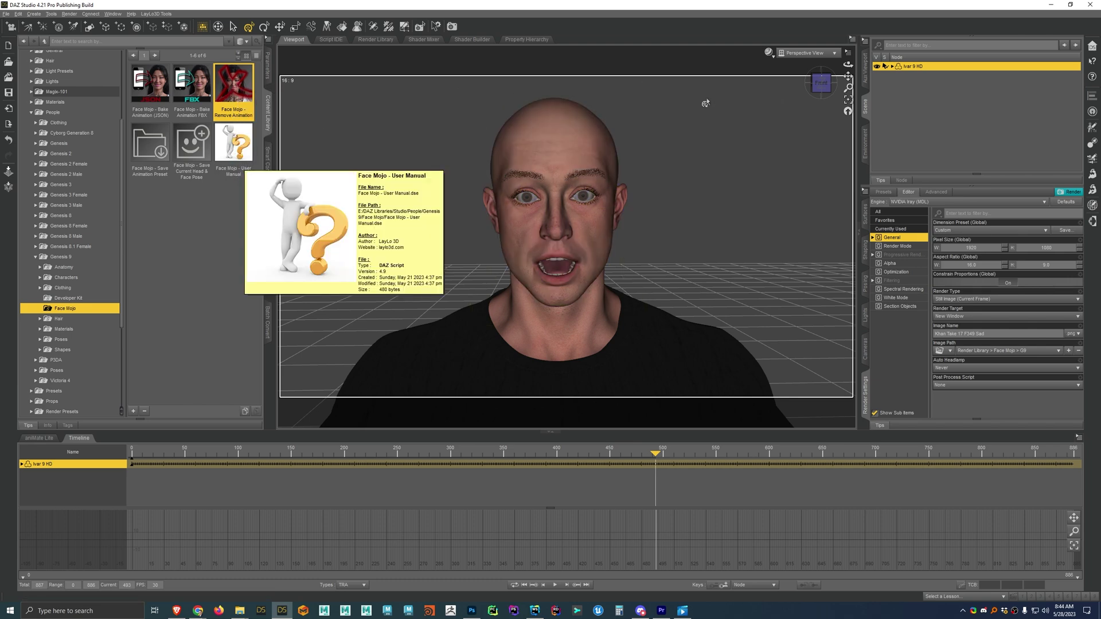
double_click(227, 84)
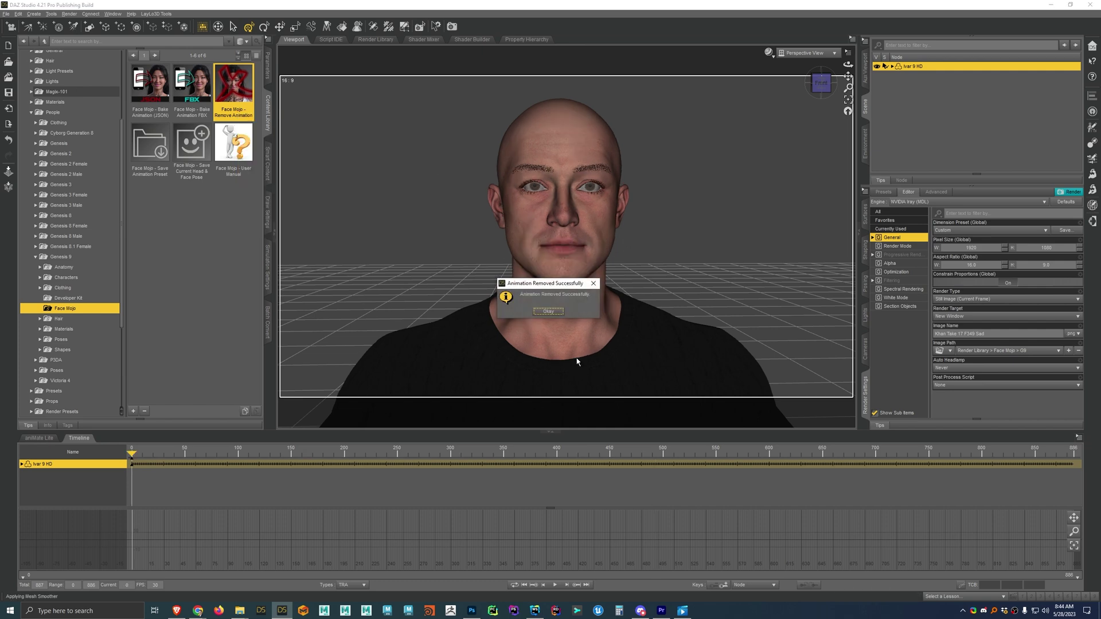
left_click(554, 312)
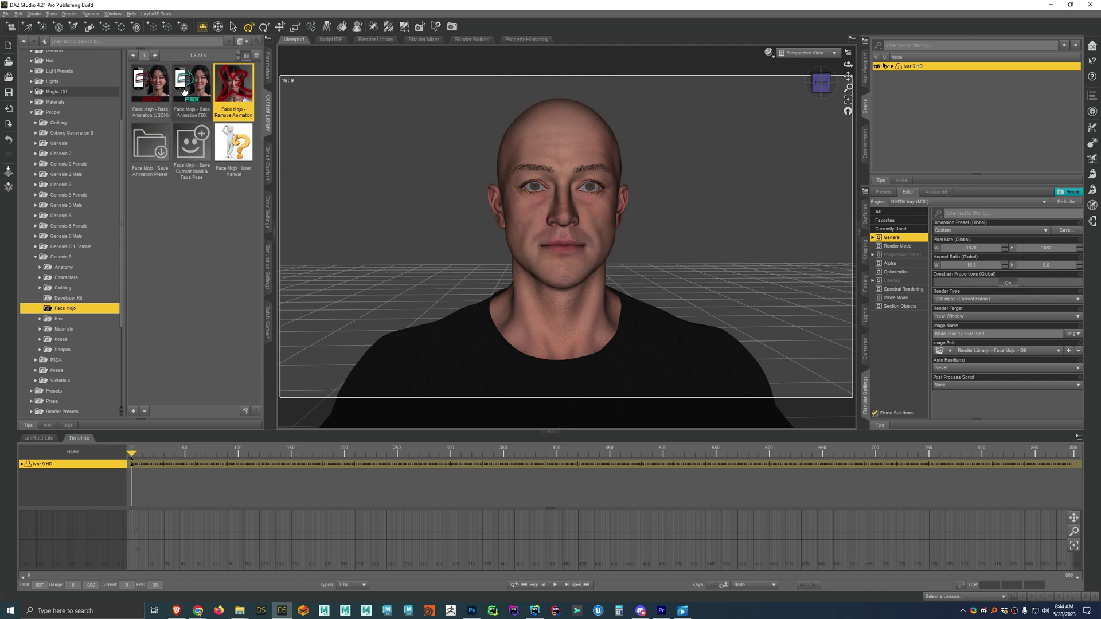
Step: Choose FC_jan21.fbx in the File > Import browser and open it for import
left_click(6, 14)
left_click(45, 104)
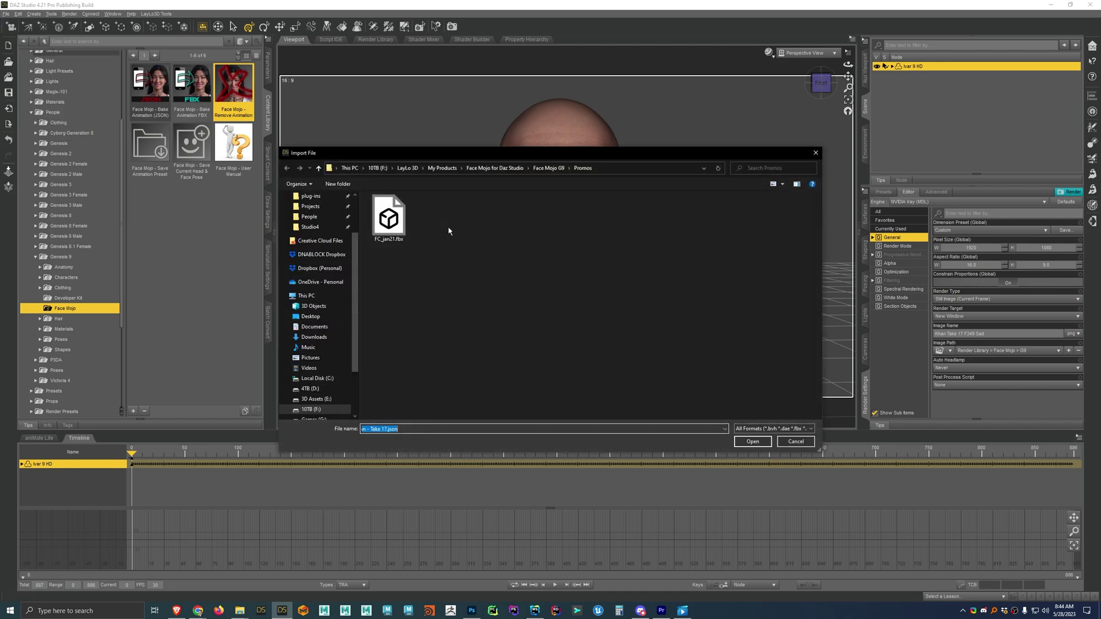
left_click(407, 221)
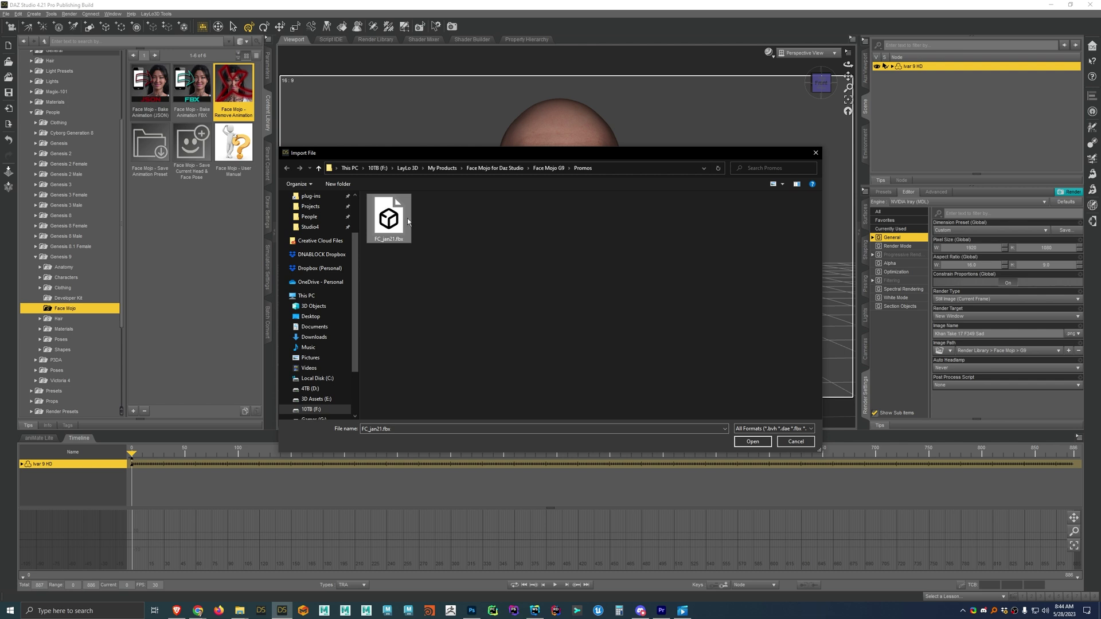
left_click(752, 442)
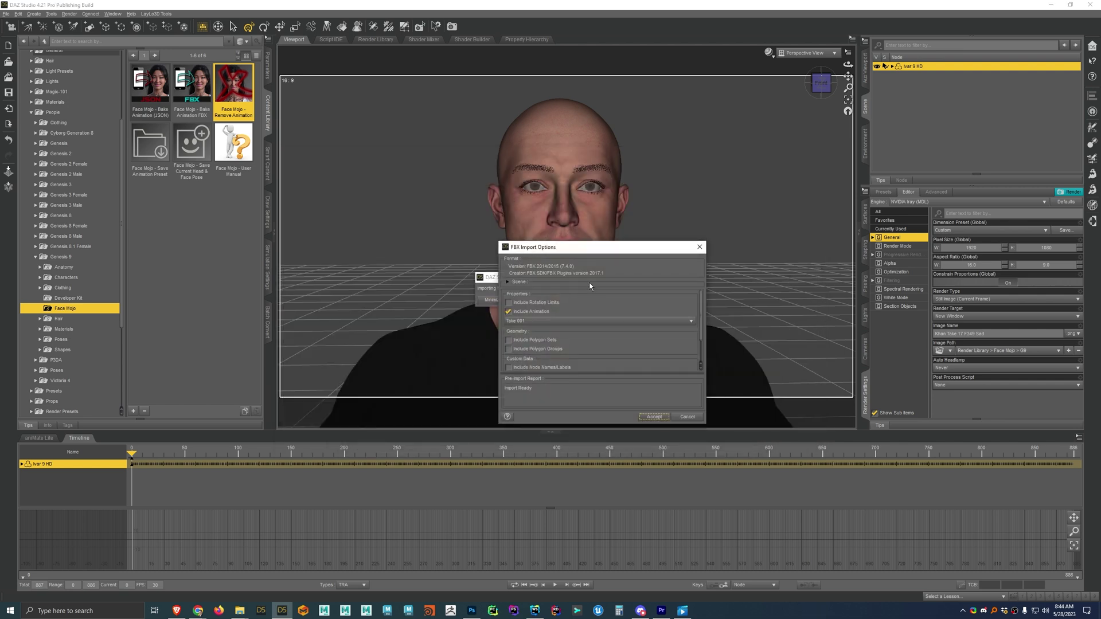
Step: Keep Include Animation with Take 001 in the FBX Import Options and accept the import
left_click_drag(590, 252, 586, 236)
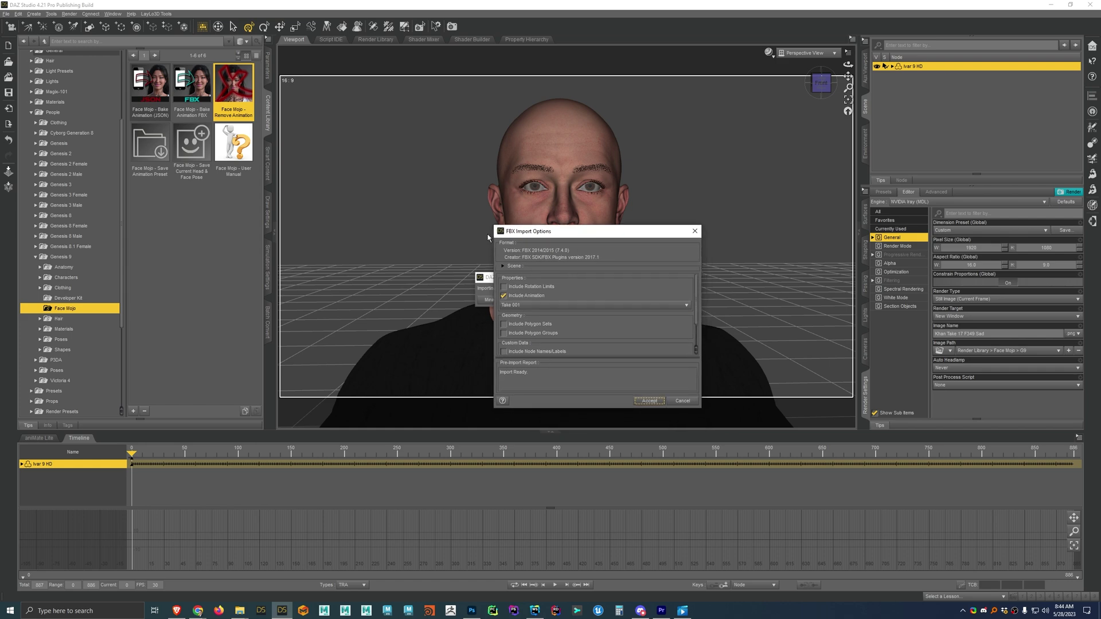
left_click(507, 304)
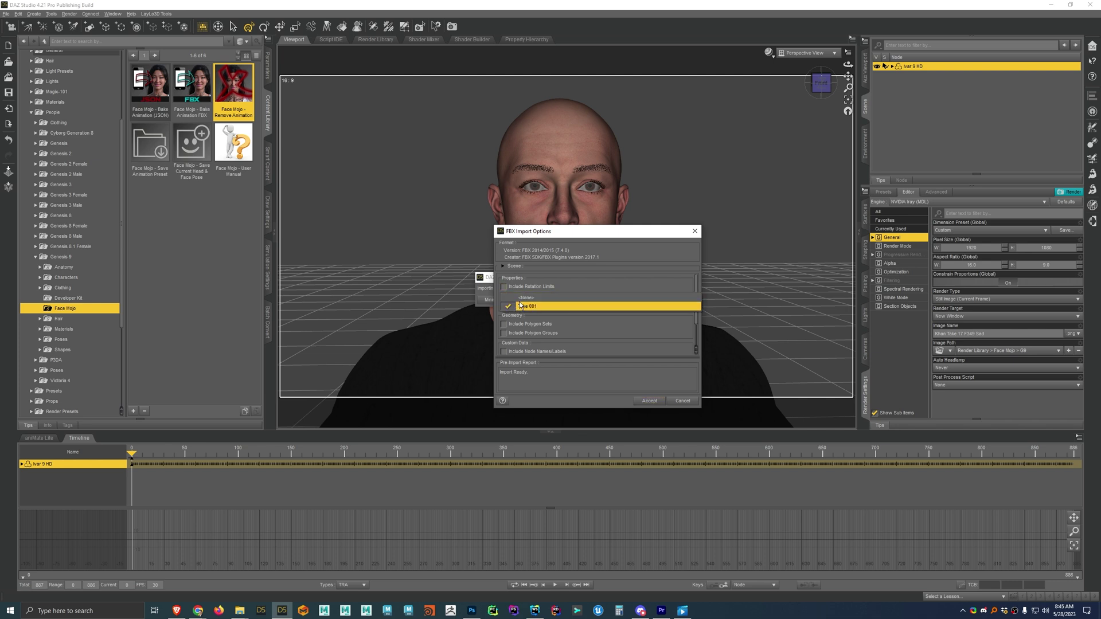
left_click(579, 290)
left_click(543, 305)
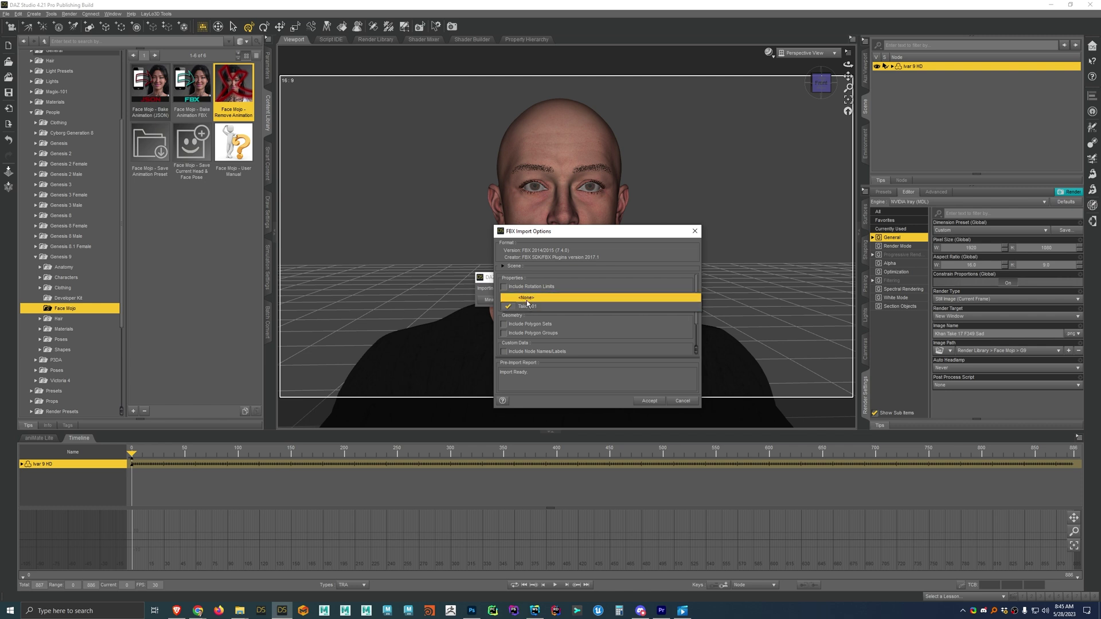
left_click(543, 308)
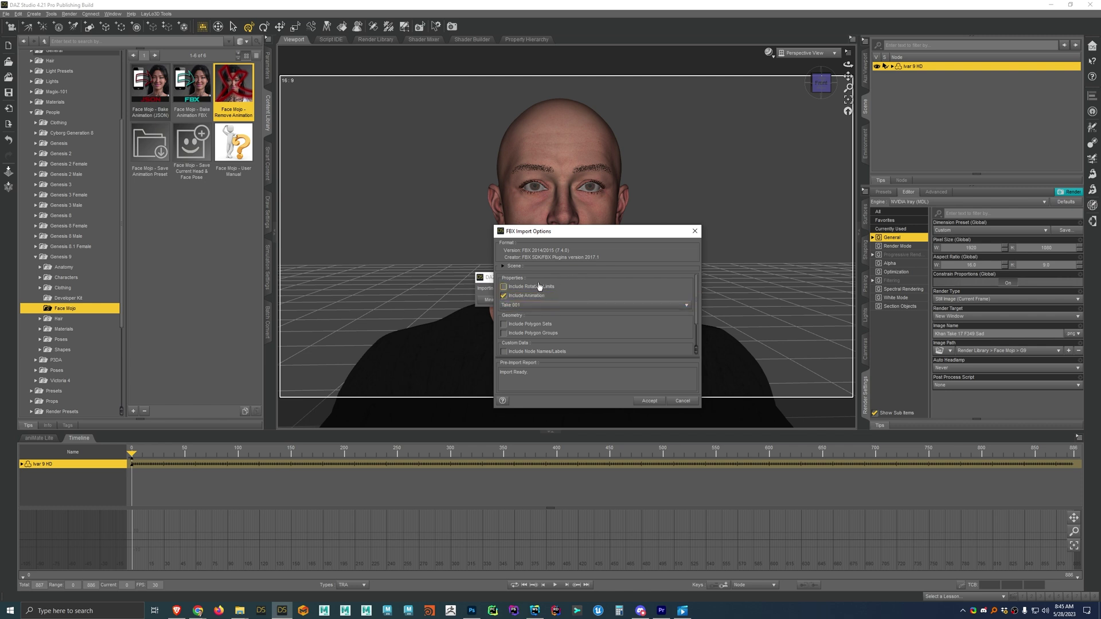
scroll(596, 327, "down", 3)
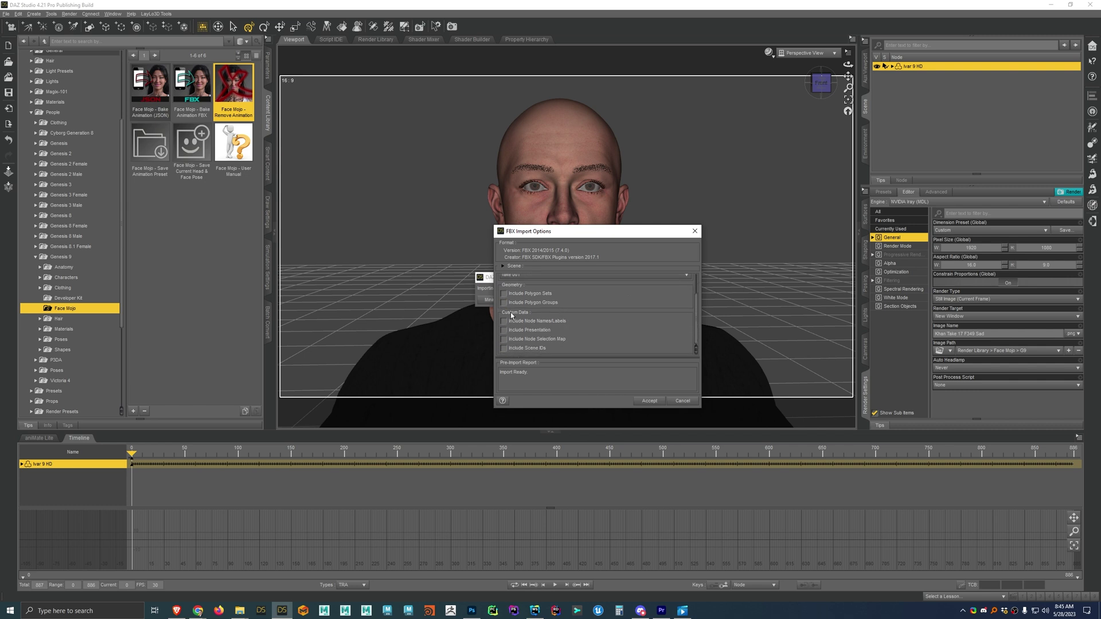
scroll(551, 318, "up", 3)
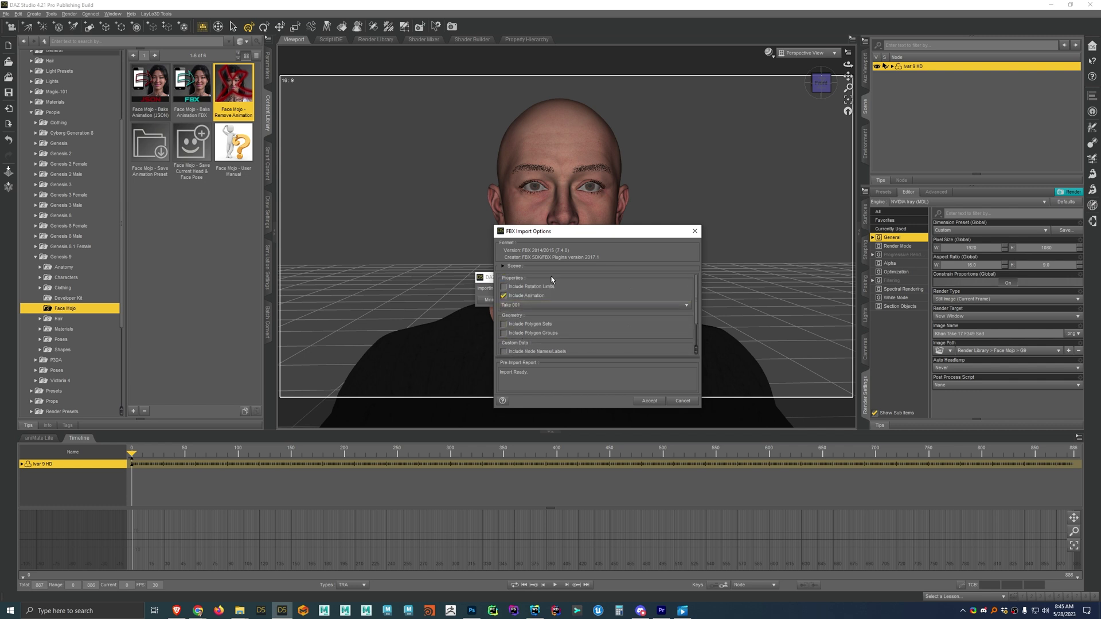
scroll(551, 304, "down", 3)
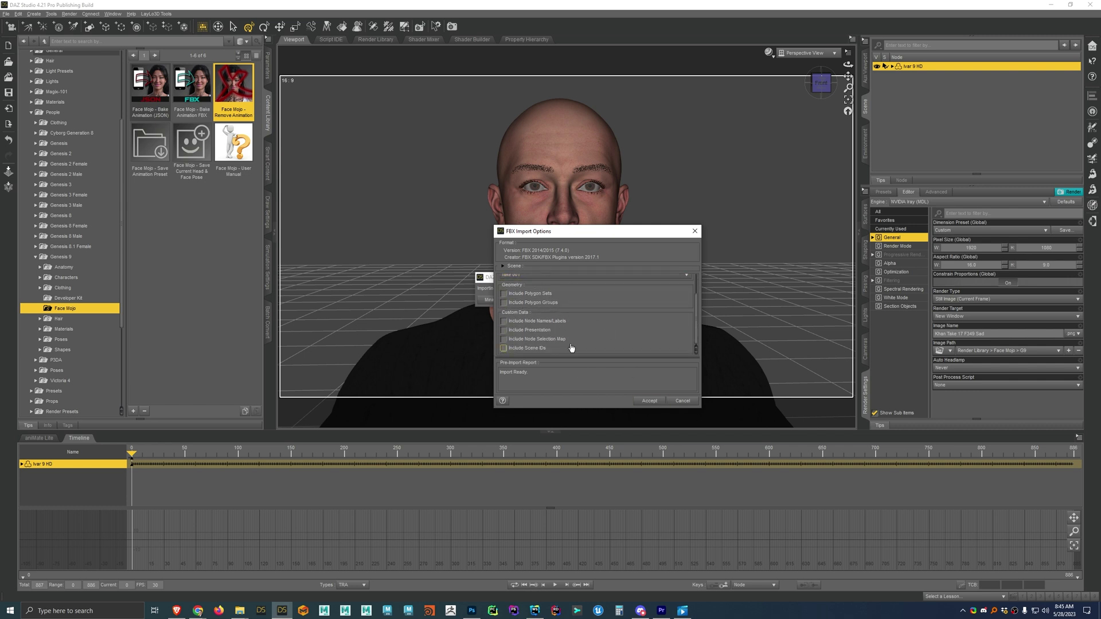
scroll(617, 324, "up", 2)
left_click(650, 401)
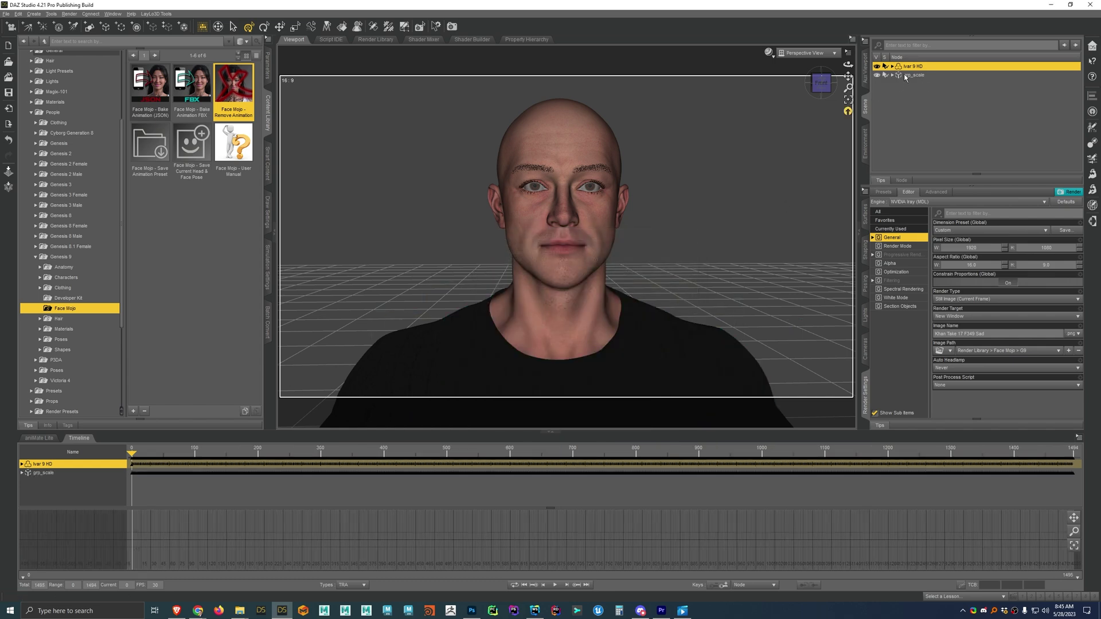
Step: Select grp_scale plus Ivar 9 HD, then run Face Mojo Bake Animation FBX with default smoothing
left_click(913, 75)
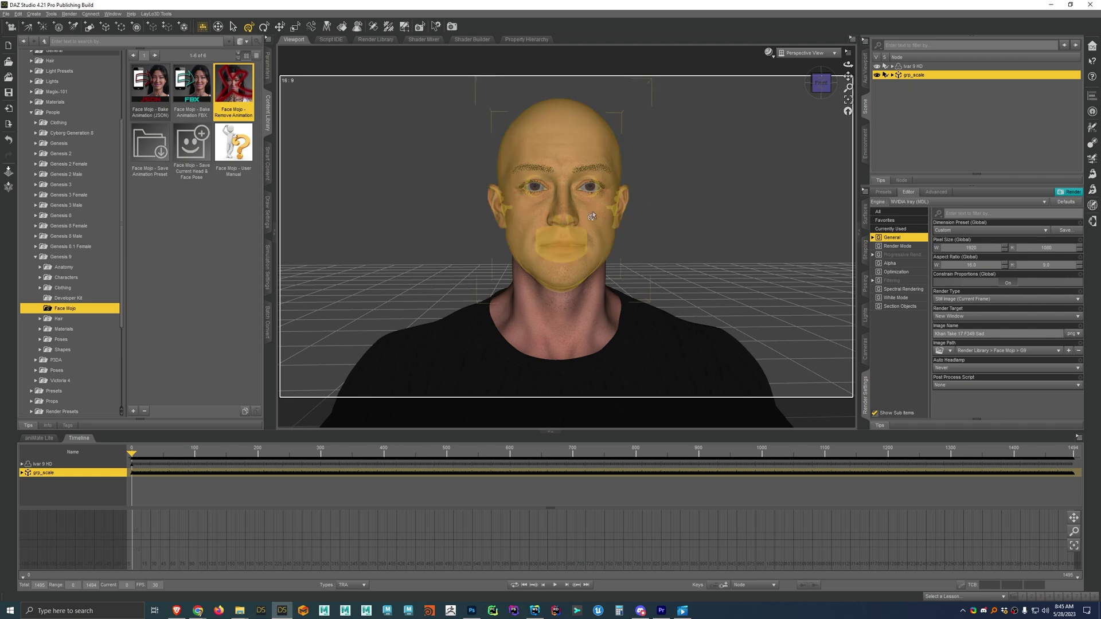
left_click(907, 66, "ctrl")
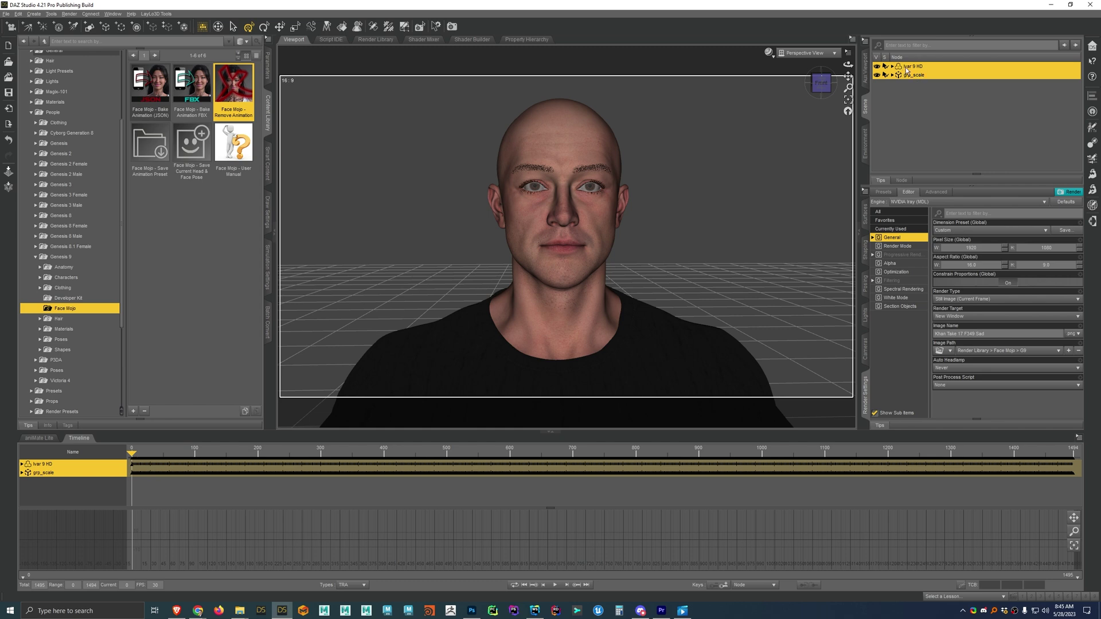
double_click(193, 92)
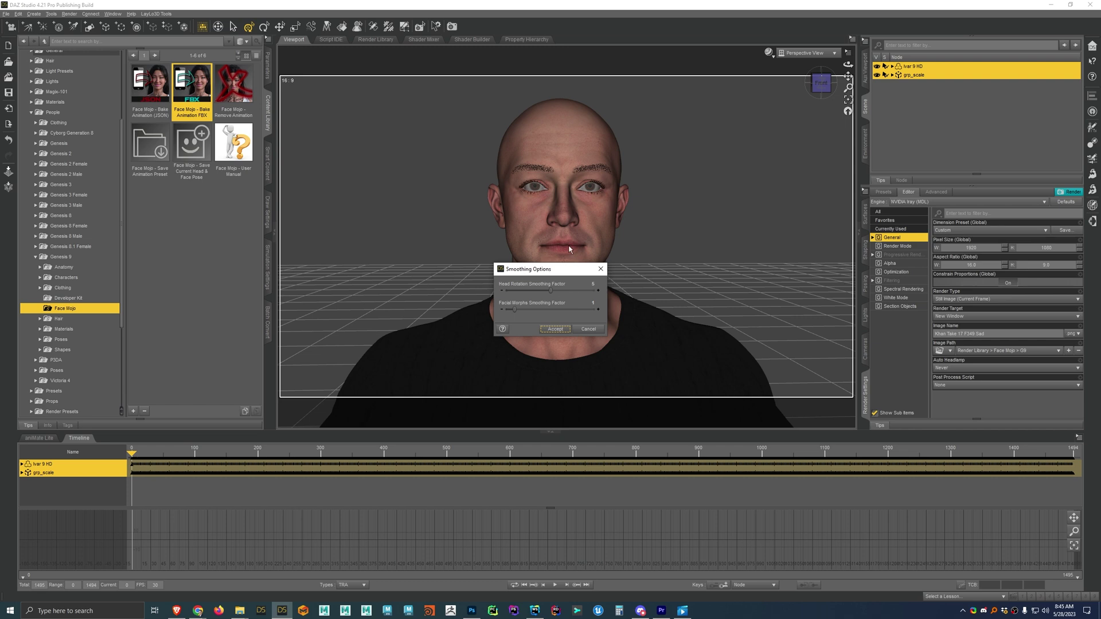
left_click(555, 329)
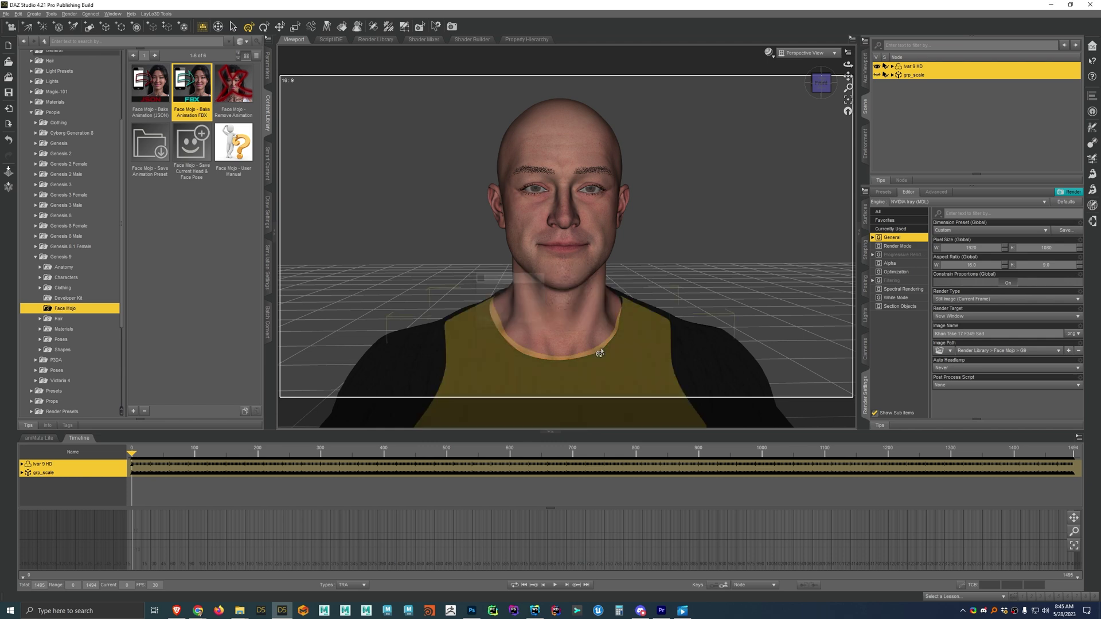
Step: Remove grp_scale from the scene and scrub the timeline to preview Ivar 9 HD's baked expressions
left_click(915, 107)
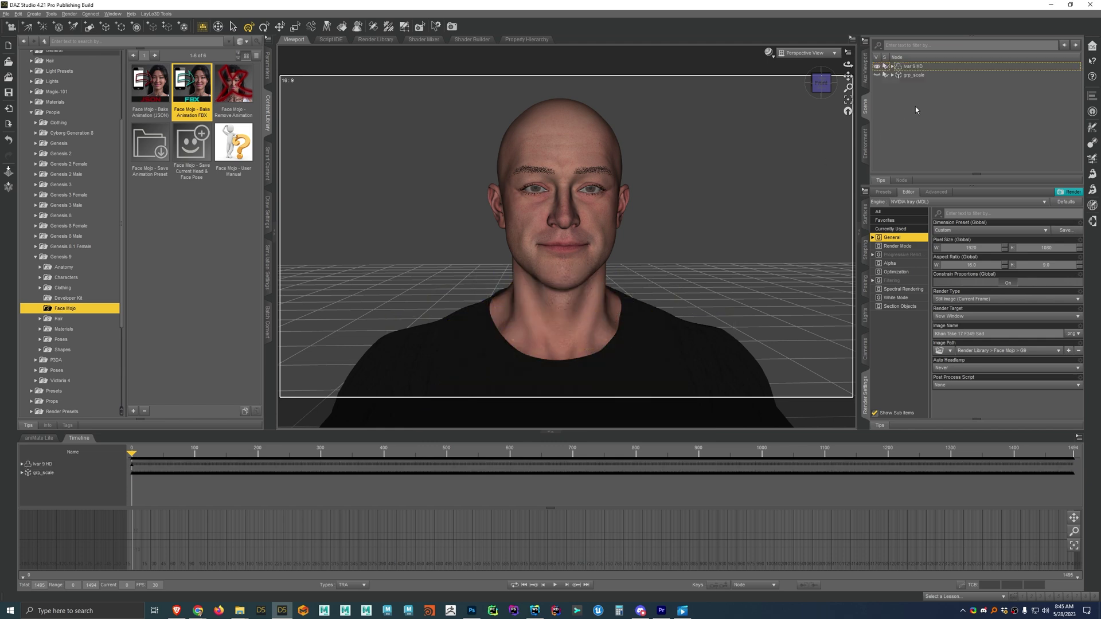
left_click(922, 77)
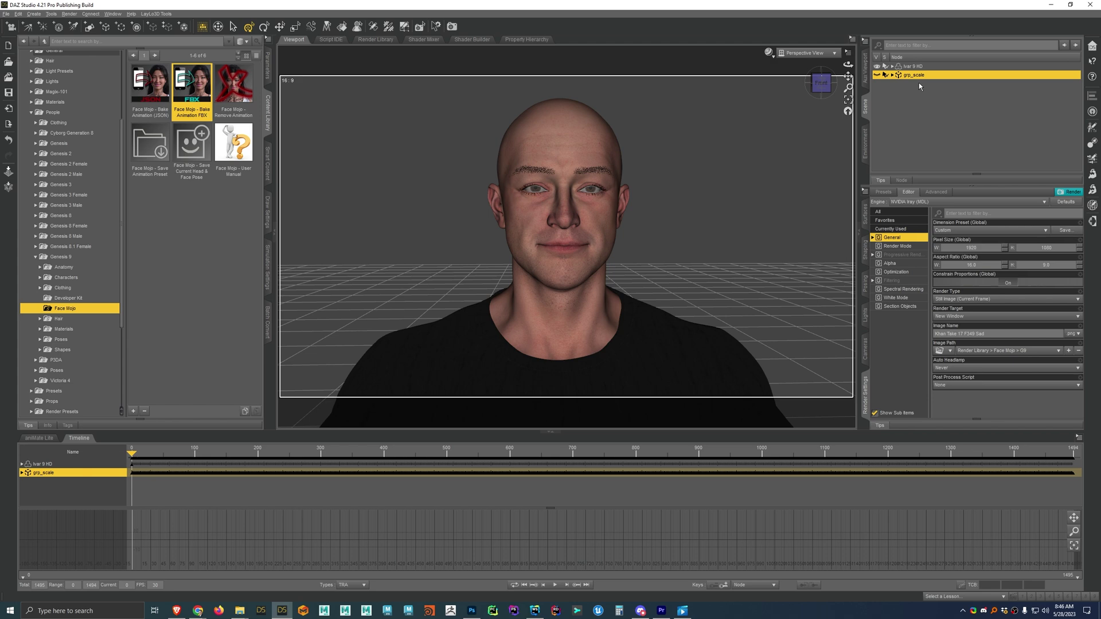
key("Delete")
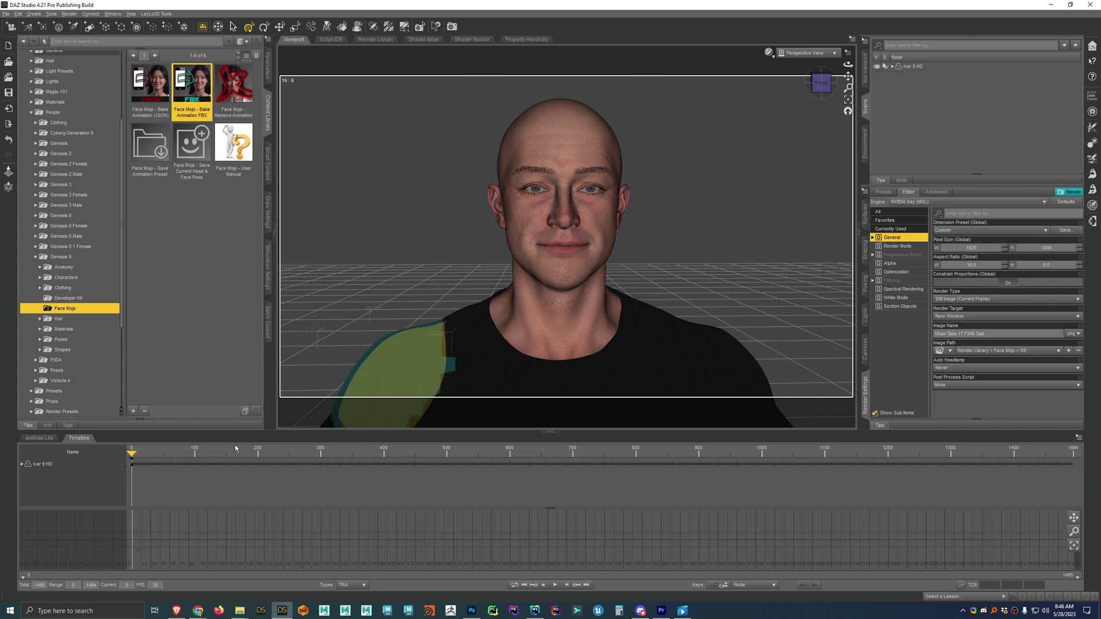
left_click_drag(131, 453, 319, 459)
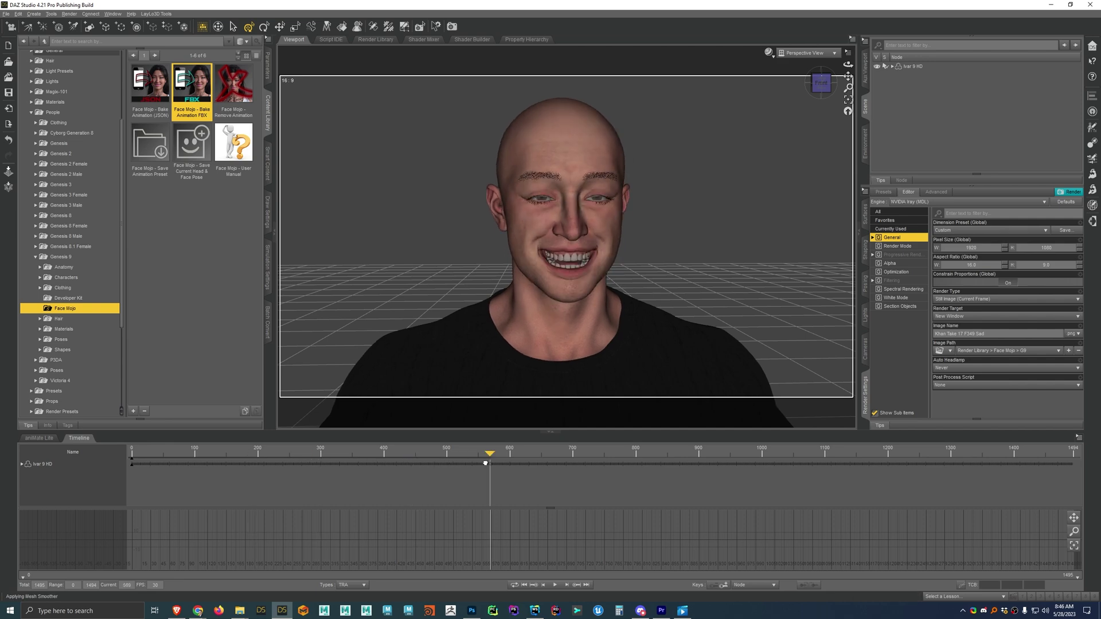